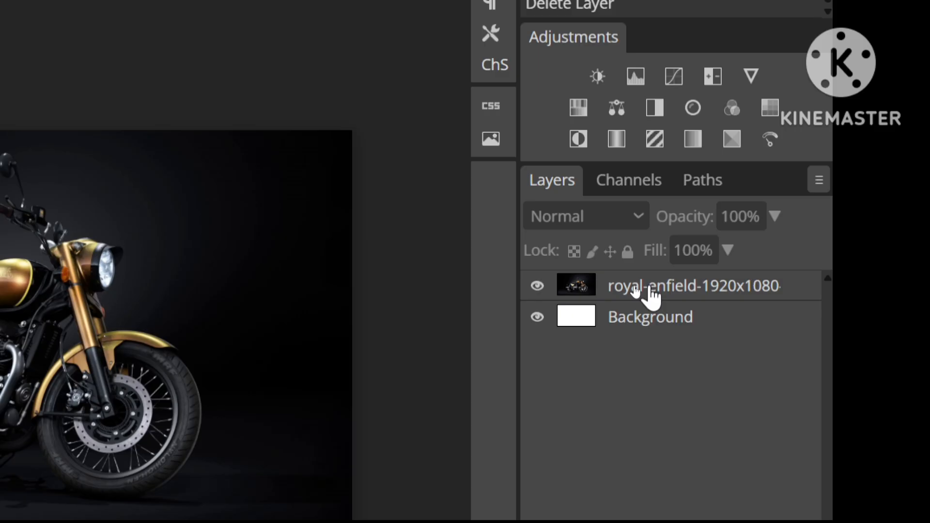
Step: Duplicate the motorcycle image layer and rename the lower copy as "raster"
click(631, 293)
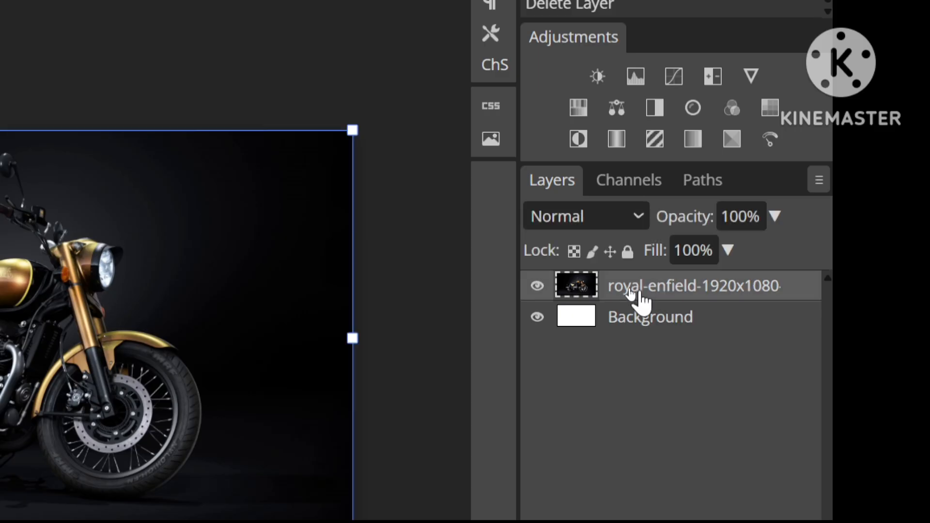
key(ctrl+j)
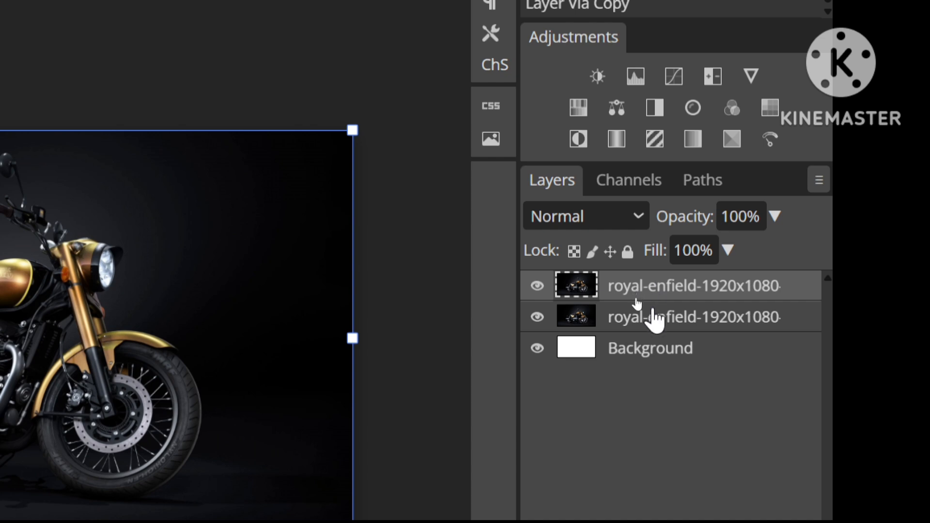
double_click(650, 317)
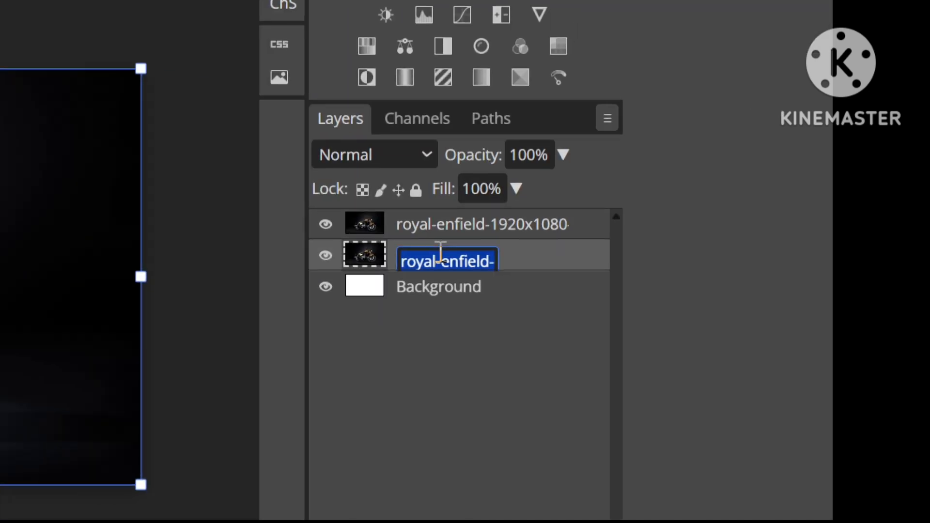
click(495, 261)
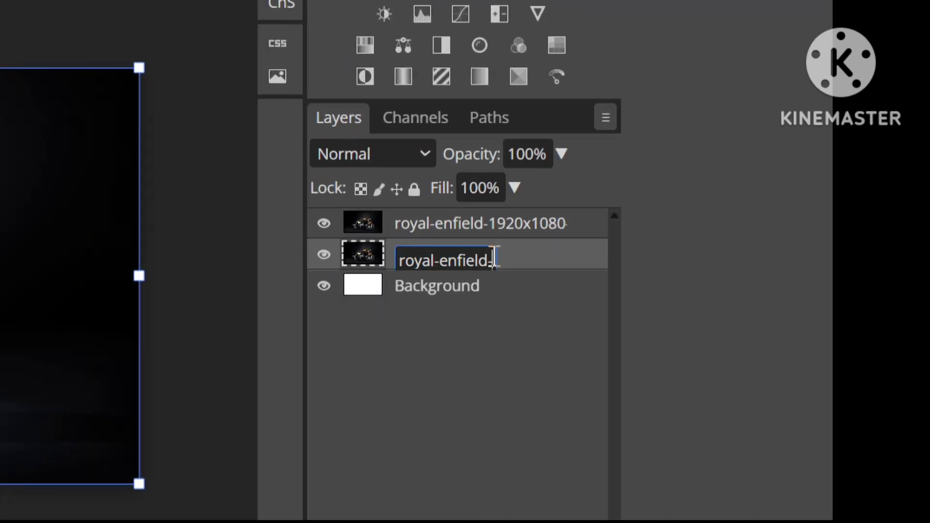
text(1920x1080-2)
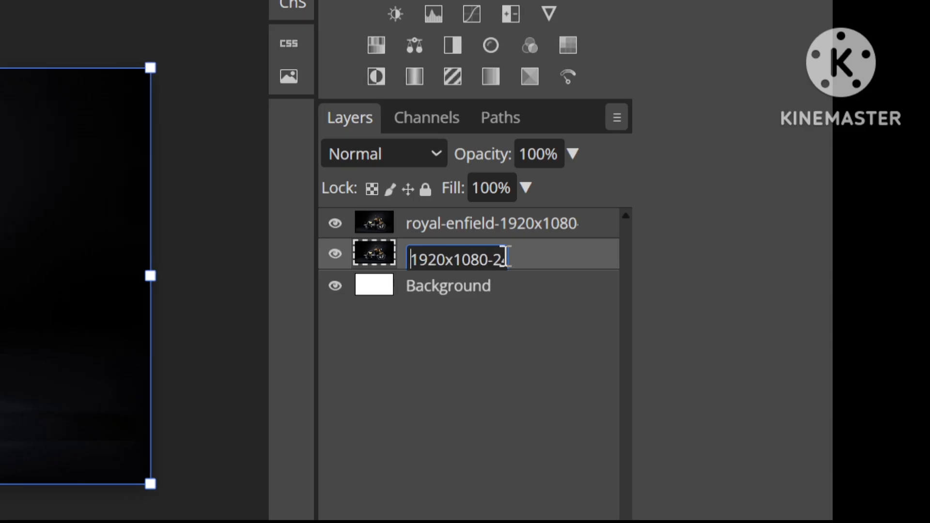
text(4516)
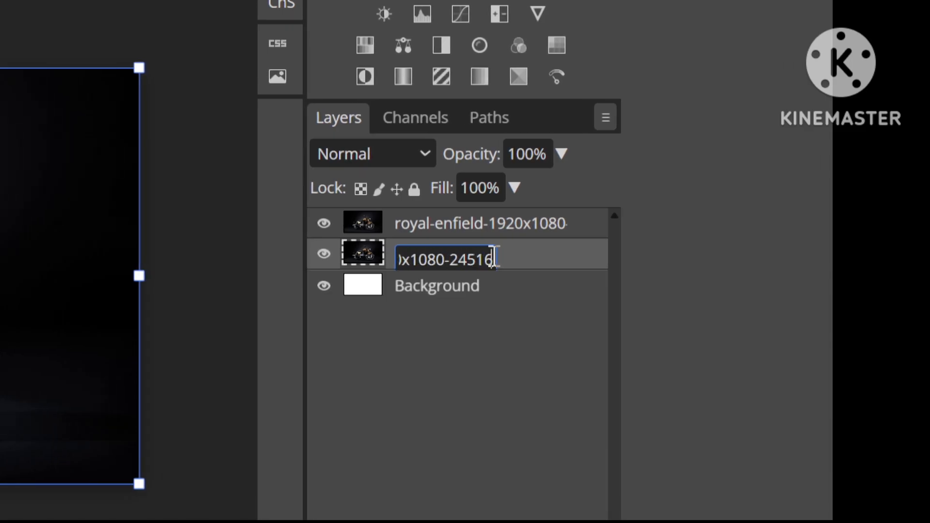
key(BackSpace)
key(BackSpace)
key(BackSpace)
key(BackSpace)
key(BackSpace)
key(BackSpace)
key(BackSpace)
key(BackSpace)
key(BackSpace)
key(BackSpace)
key(BackSpace)
key(BackSpace)
key(BackSpace)
key(BackSpace)
key(BackSpace)
key(BackSpace)
key(BackSpace)
key(BackSpace)
key(BackSpace)
key(BackSpace)
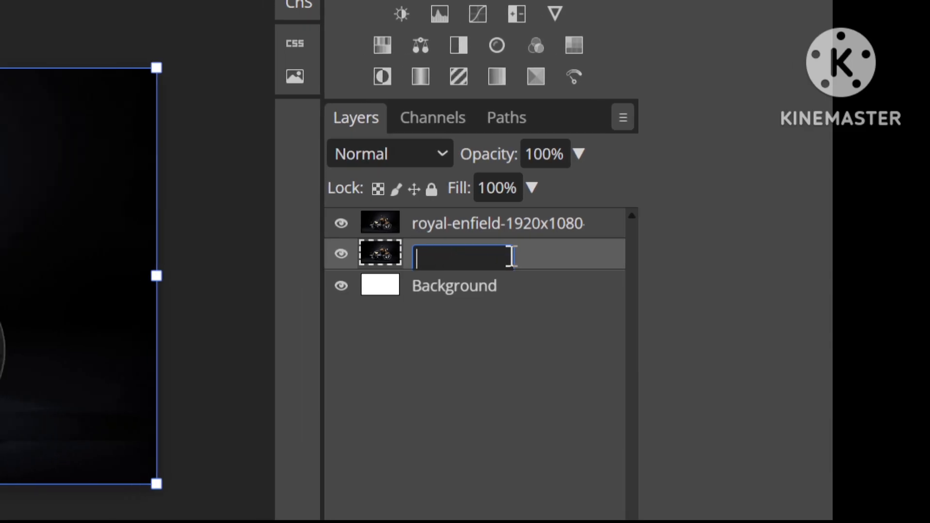
text(raster)
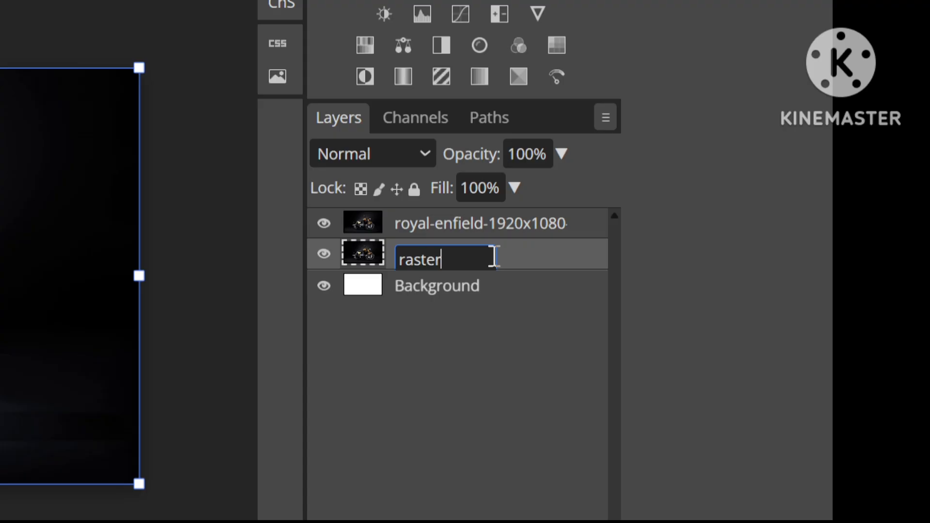
key(Return)
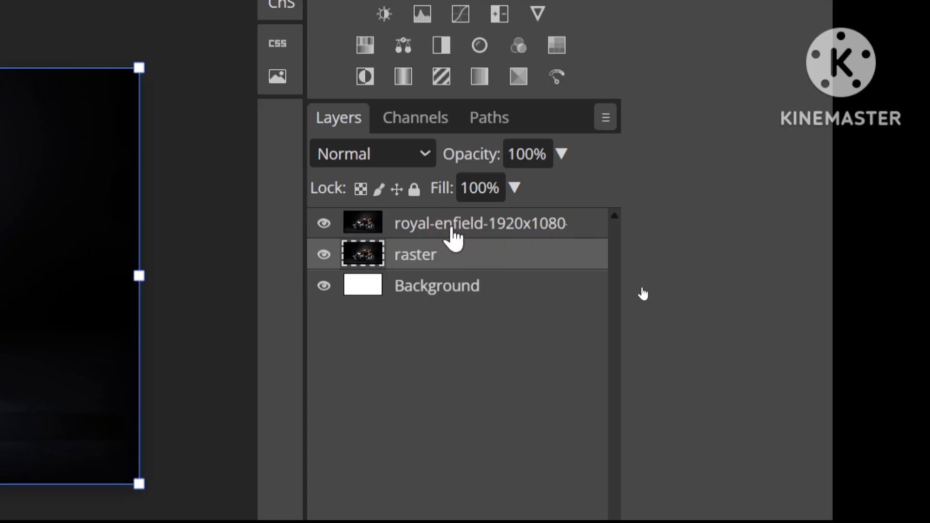
Step: Rename the upper copy of the motorcycle image layer as "smart"
double_click(455, 228)
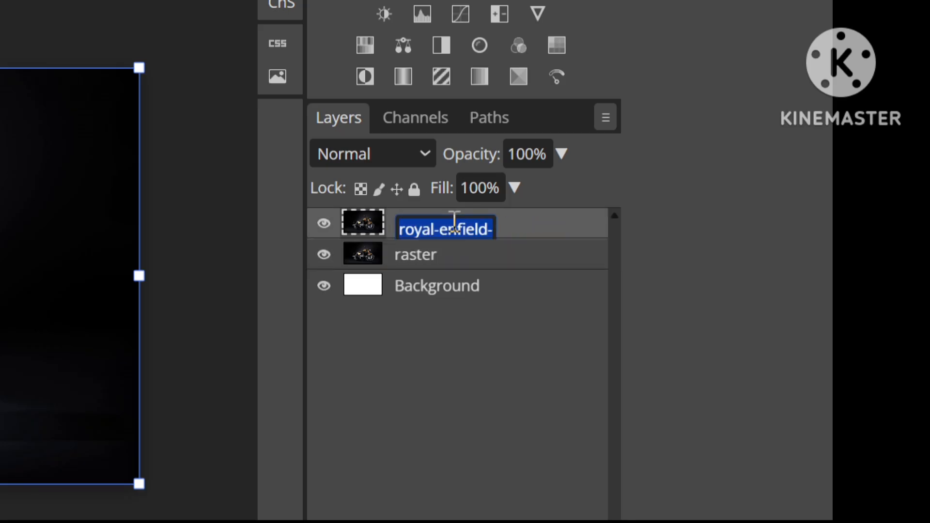
key(BackSpace)
text(sma)
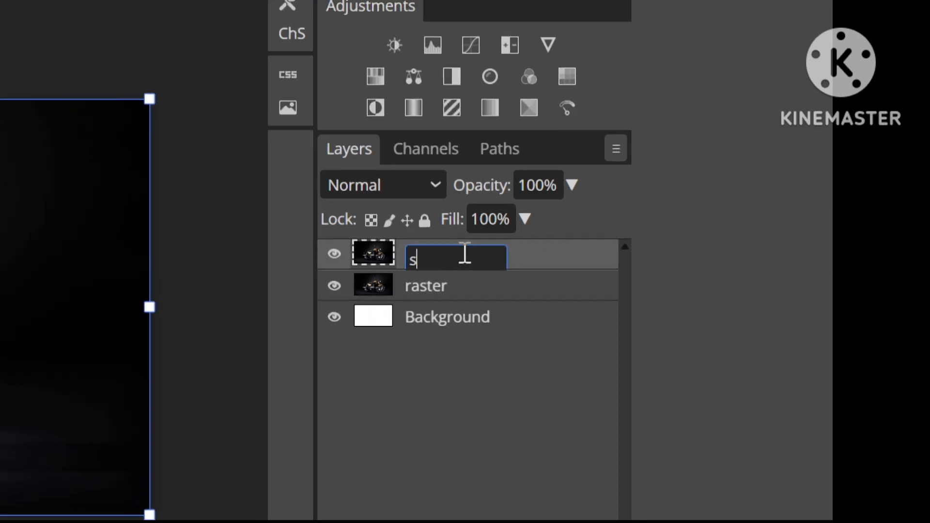
text(rt)
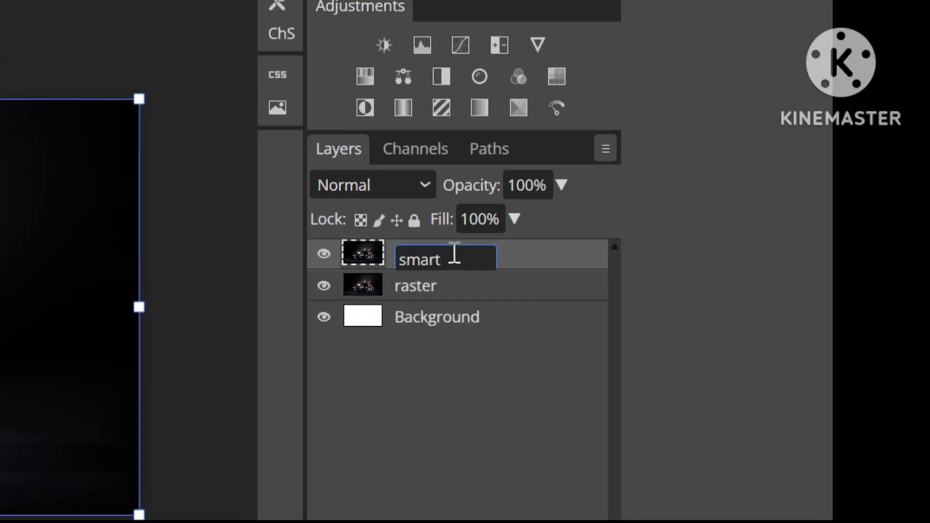
key(Return)
Step: Hide the smart layer and scale the raster layer down proportionally to about 6.32% around its centre
key(ctrl+minus)
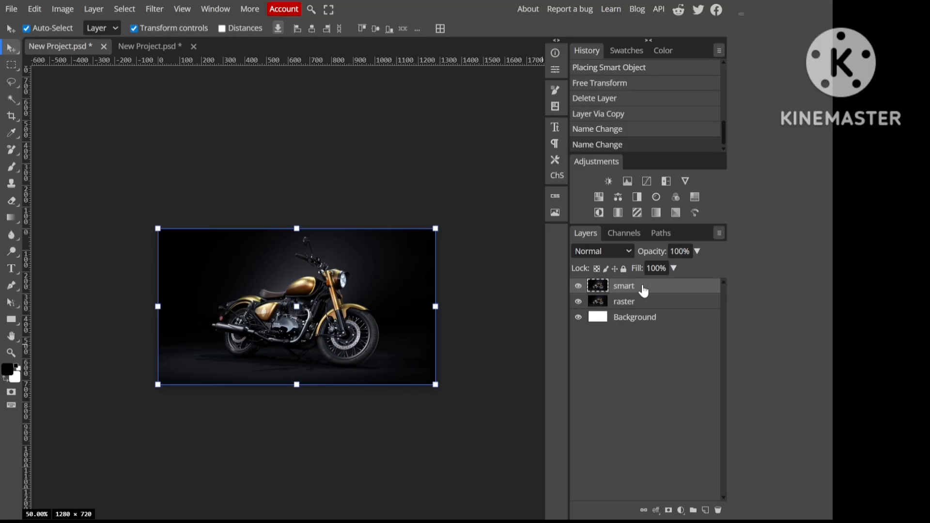
key(ctrl+plus)
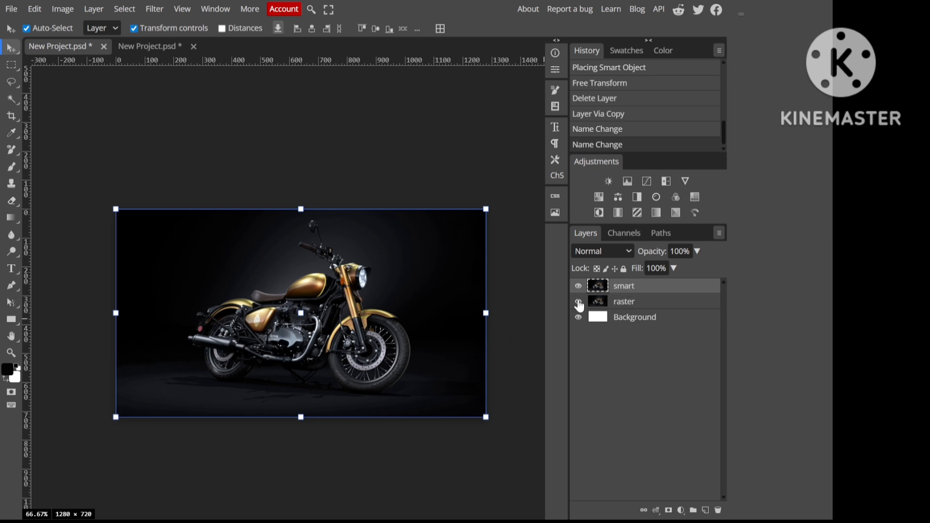
click(617, 304)
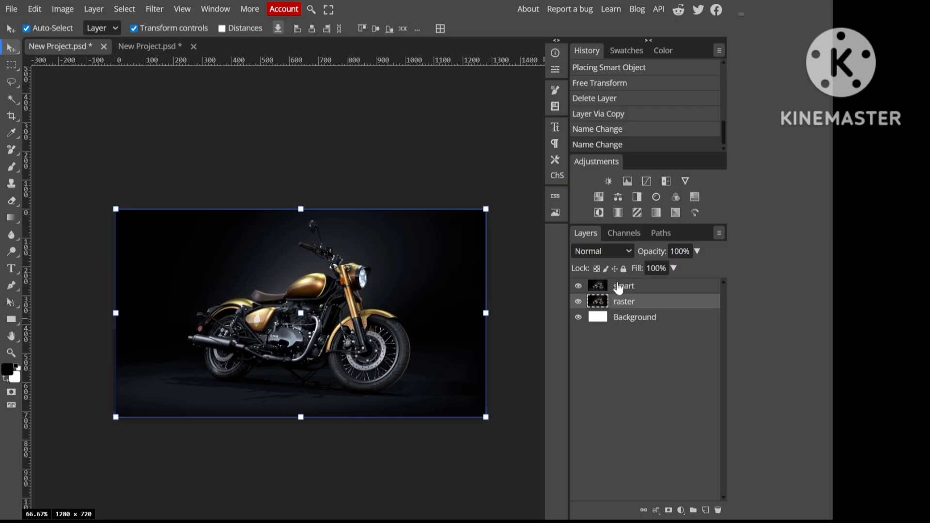
click(619, 288)
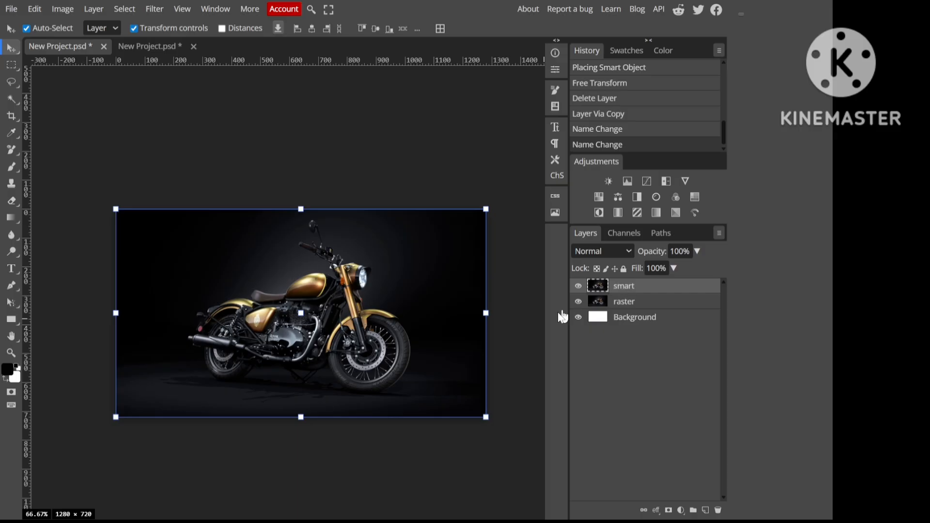
click(578, 288)
click(624, 303)
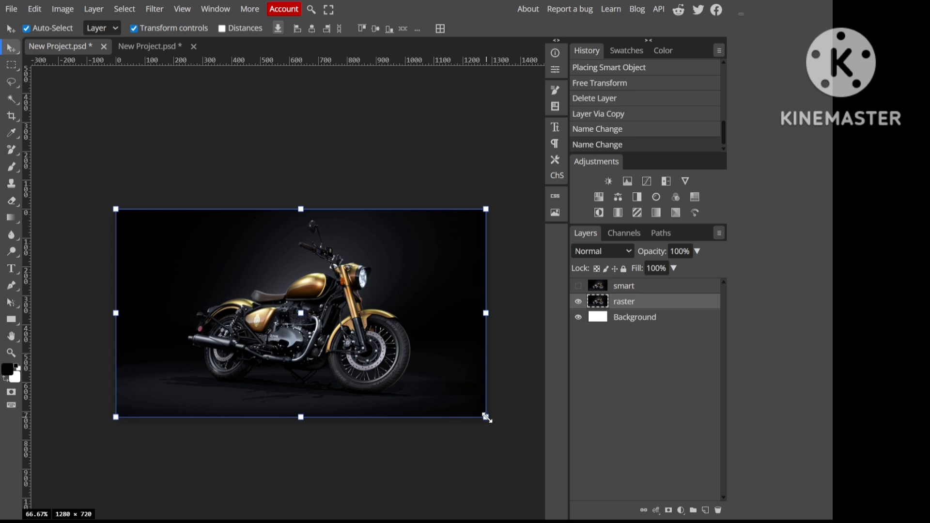
drag(487, 418, 313, 322)
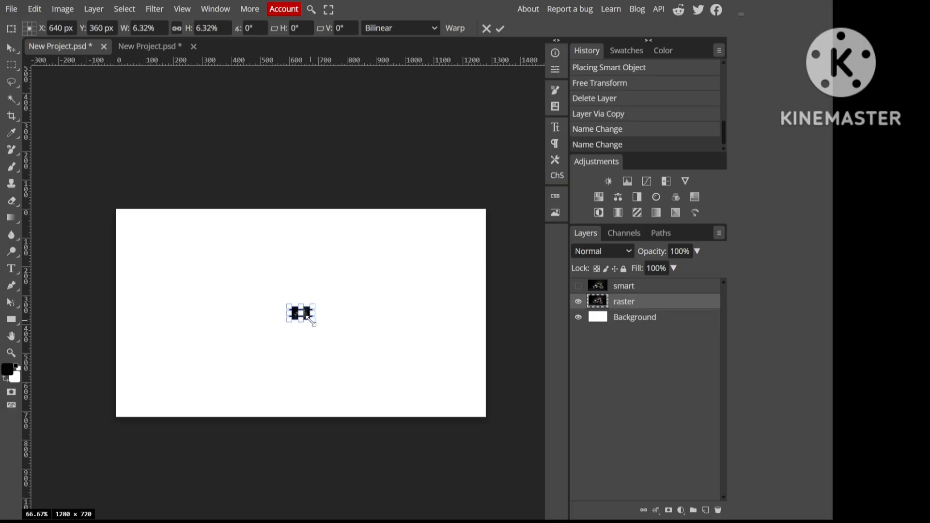
key(Return)
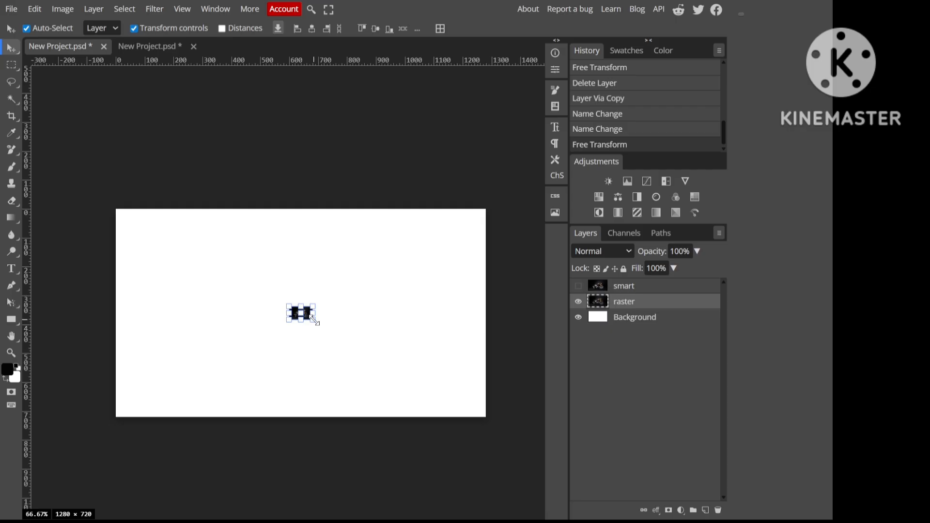
Step: Scale the raster layer up to about 1618.71% so it covers the canvas, and switch visibility from it to the smart layer
drag(316, 321, 495, 421)
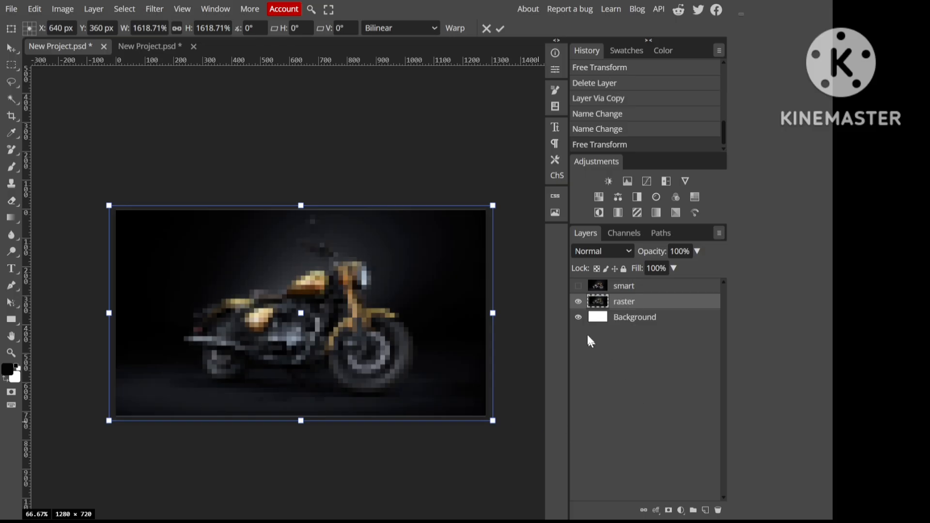
click(579, 287)
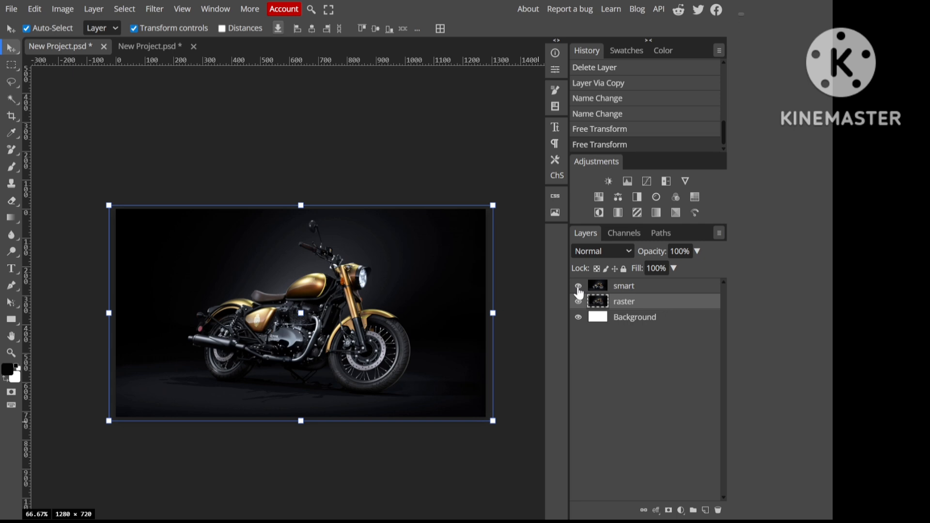
click(579, 302)
Step: Convert the smart layer to a Smart Object
click(599, 291)
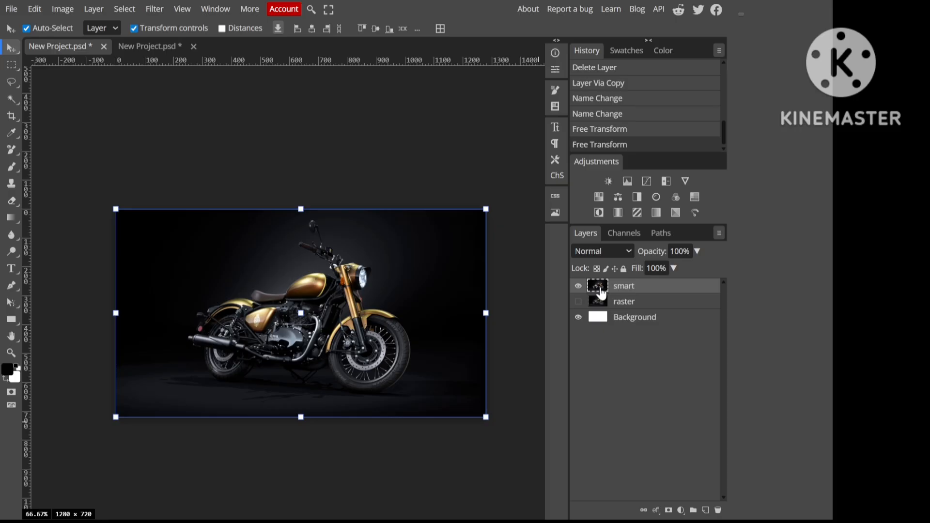
right_click(626, 293)
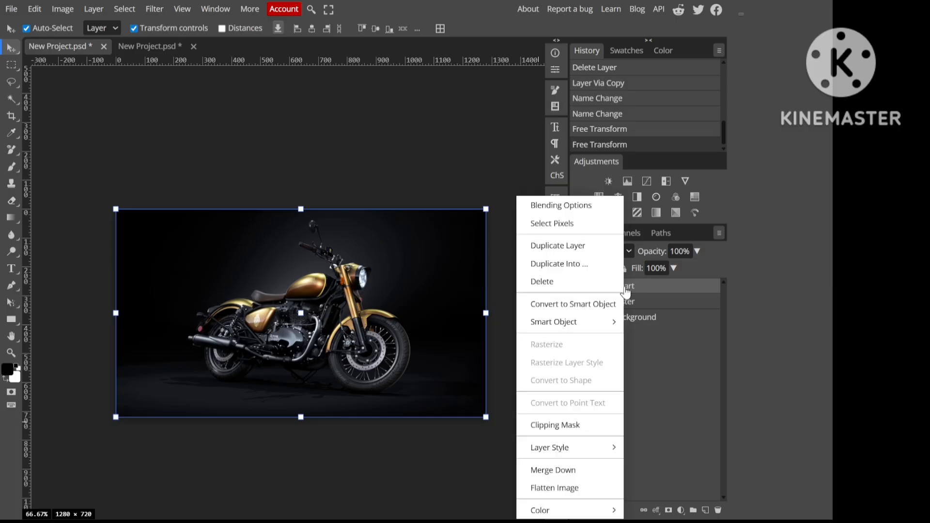
click(594, 306)
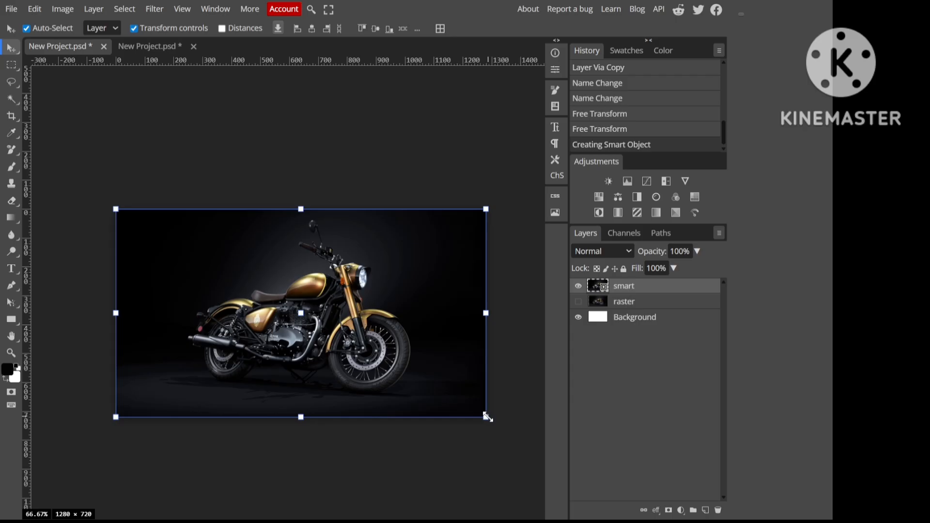
Step: Shrink the smart layer to a tiny size, then enlarge it to about 103.19% and centre it on the canvas
drag(488, 416, 325, 321)
key(Return)
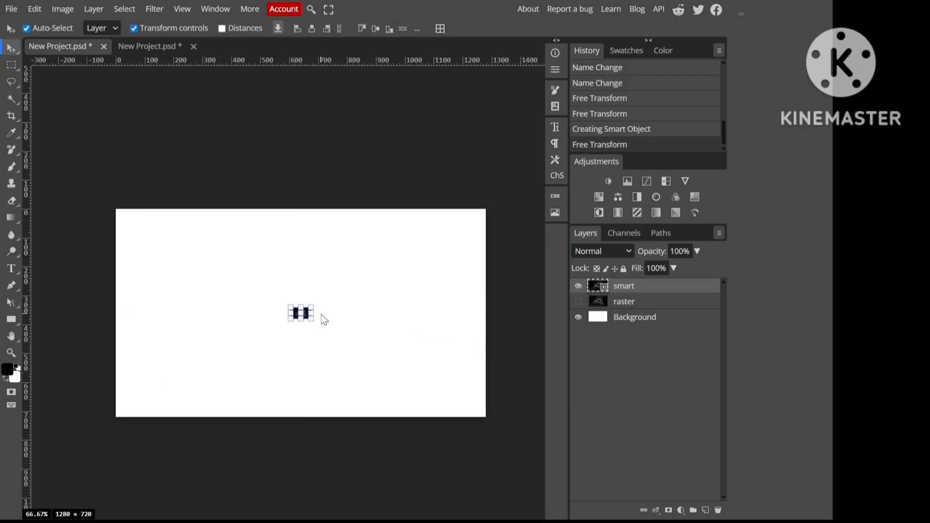
drag(312, 321, 420, 381)
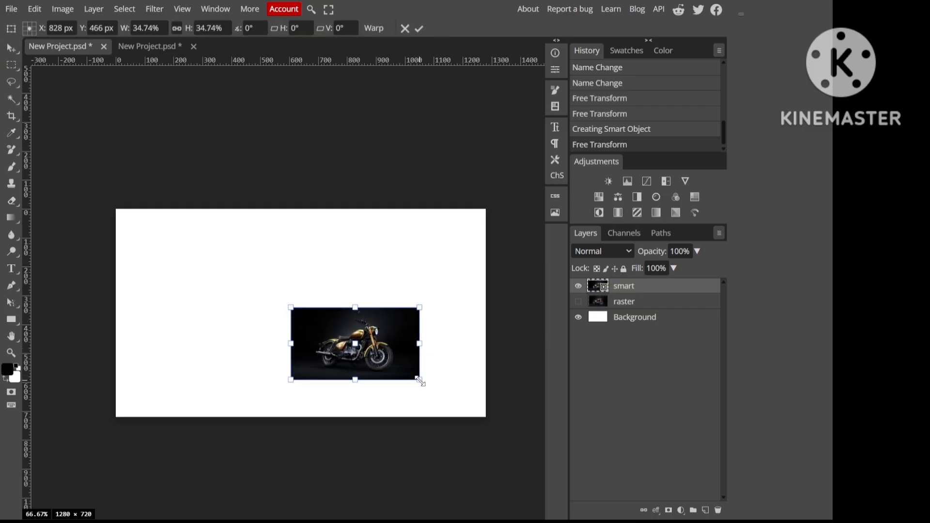
drag(420, 381, 545, 452)
drag(470, 326, 418, 297)
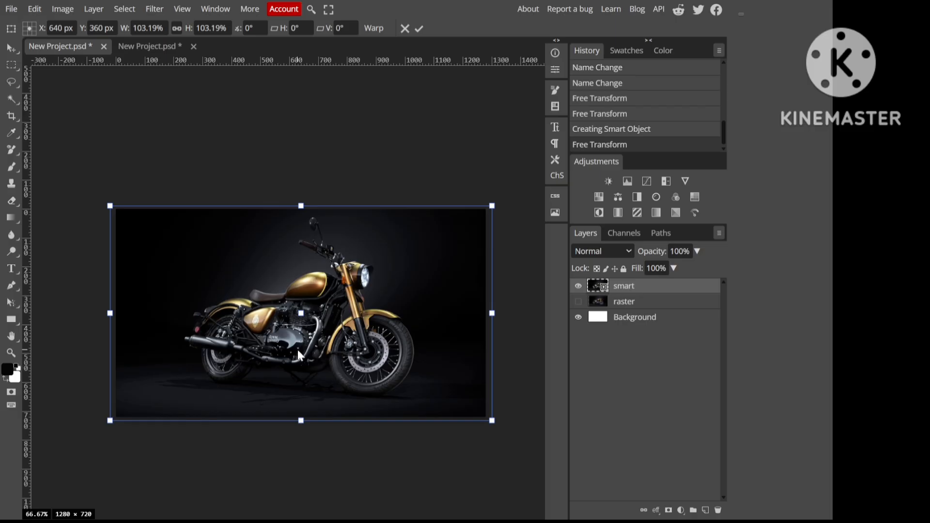
Step: Show the raster layer and toggle the visibility of both motorcycle layers to compare their image quality, leaving both visible
click(579, 302)
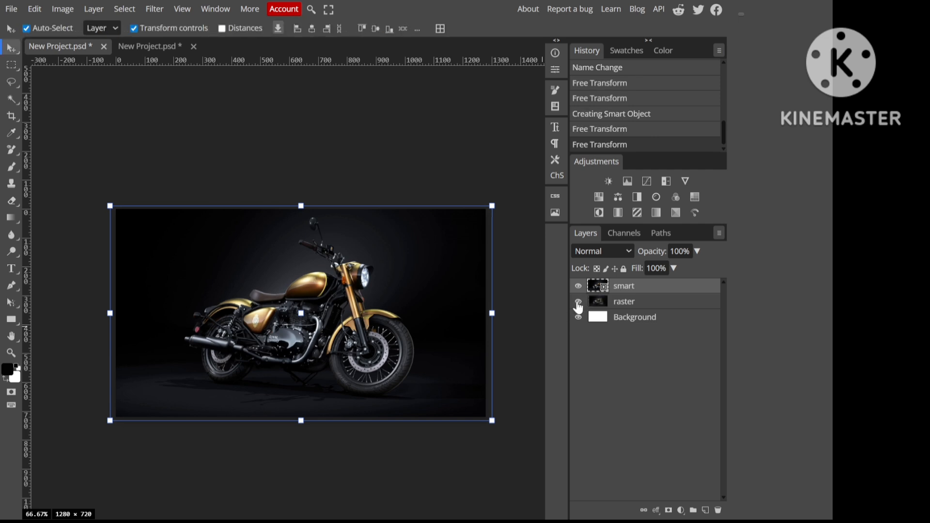
click(579, 303)
click(578, 302)
click(579, 286)
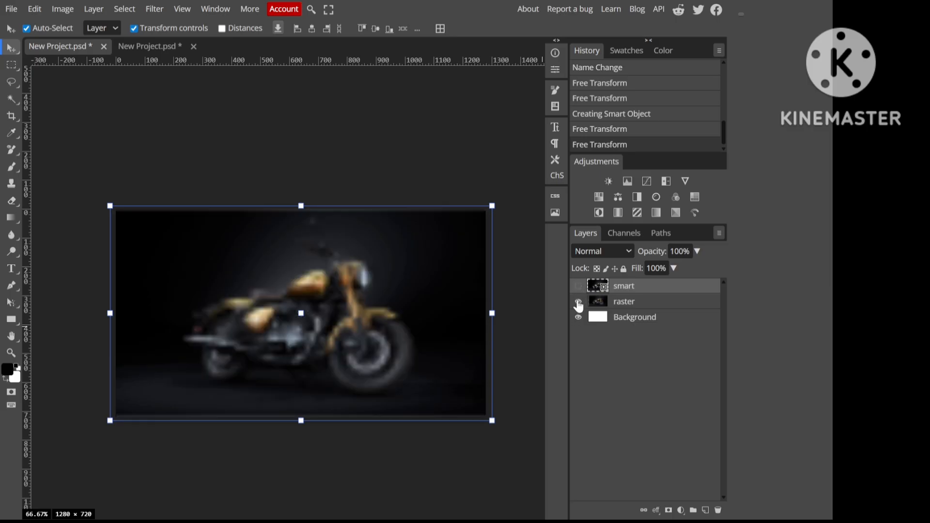
click(580, 287)
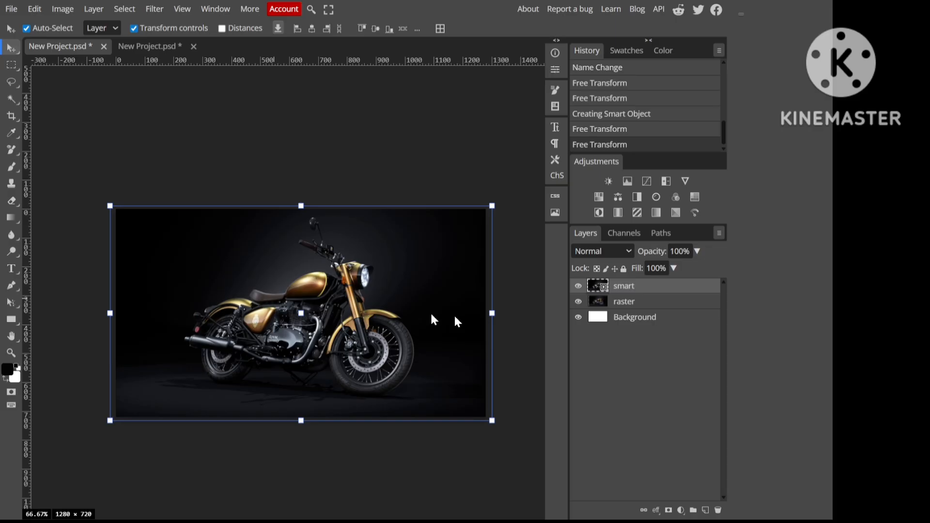
Step: Open the smart layer's contents and add an off-white (#fcfcf9) Color Fill layer above the motorcycle image
double_click(604, 286)
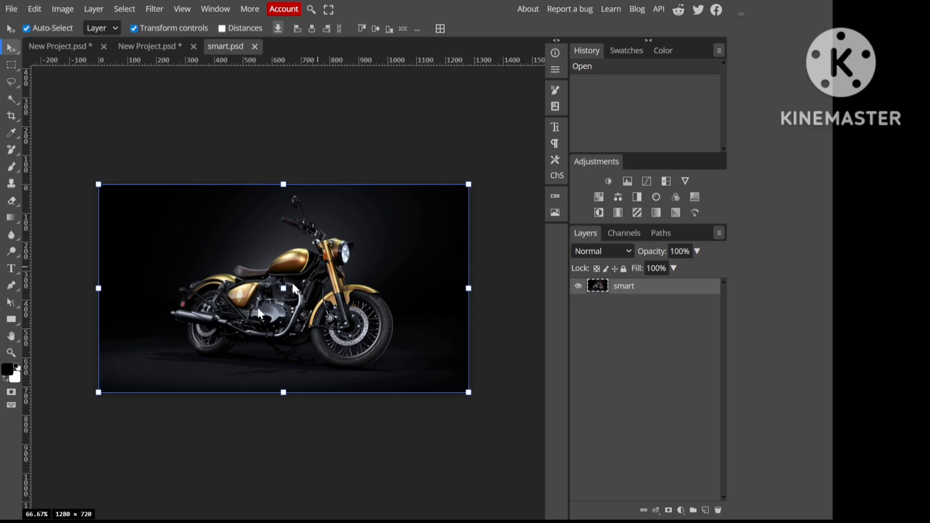
click(518, 377)
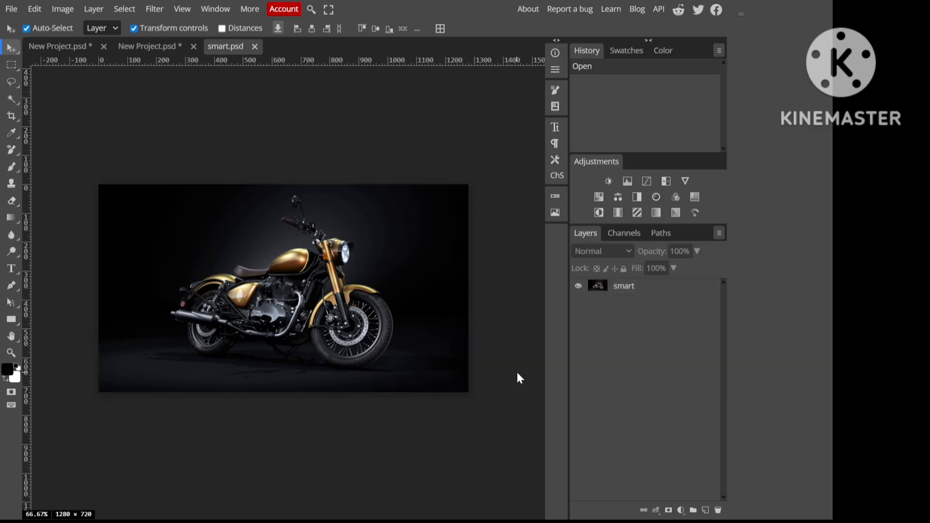
click(610, 295)
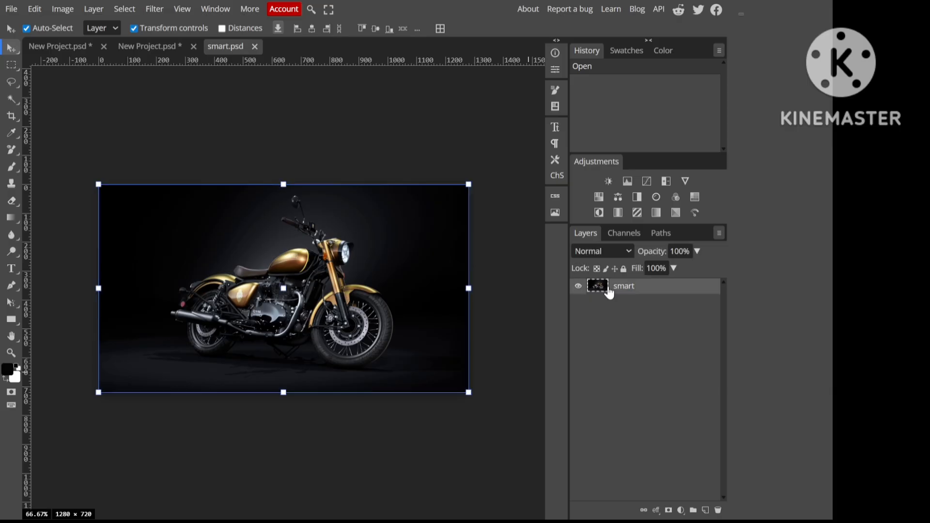
click(679, 509)
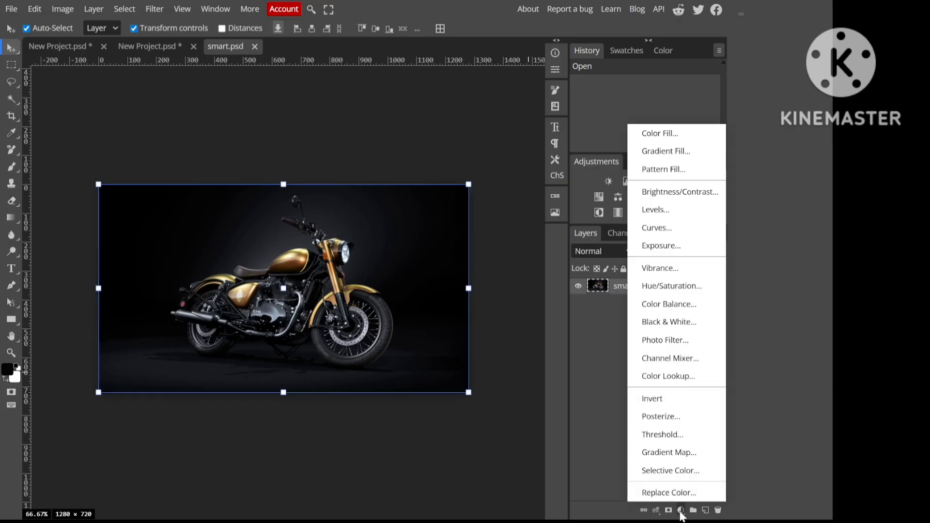
click(667, 132)
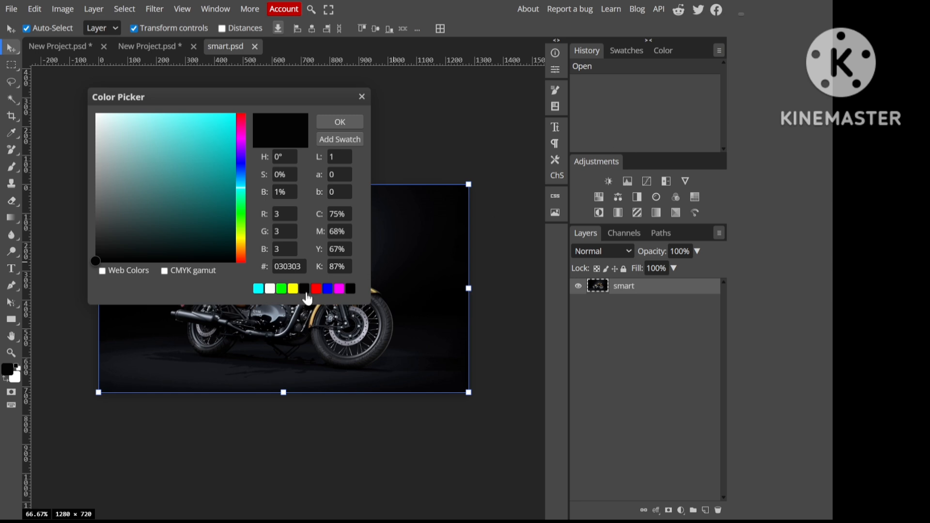
click(269, 289)
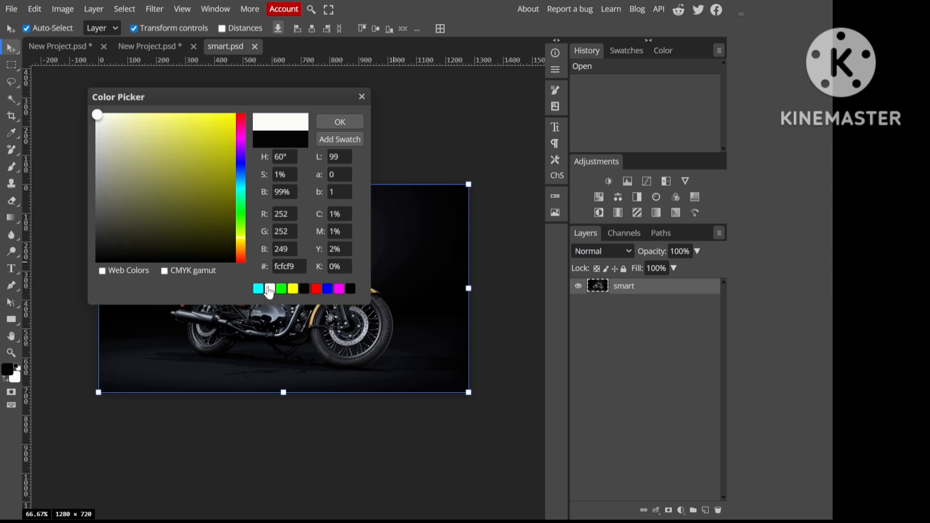
click(327, 122)
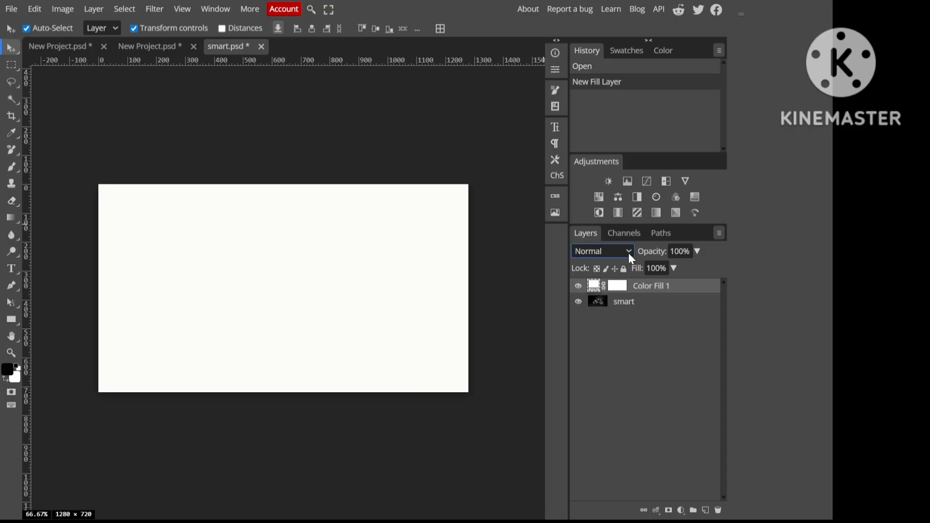
Step: Step through the blend modes of the off-white fill layer from Normal and set it to Overlay
click(632, 259)
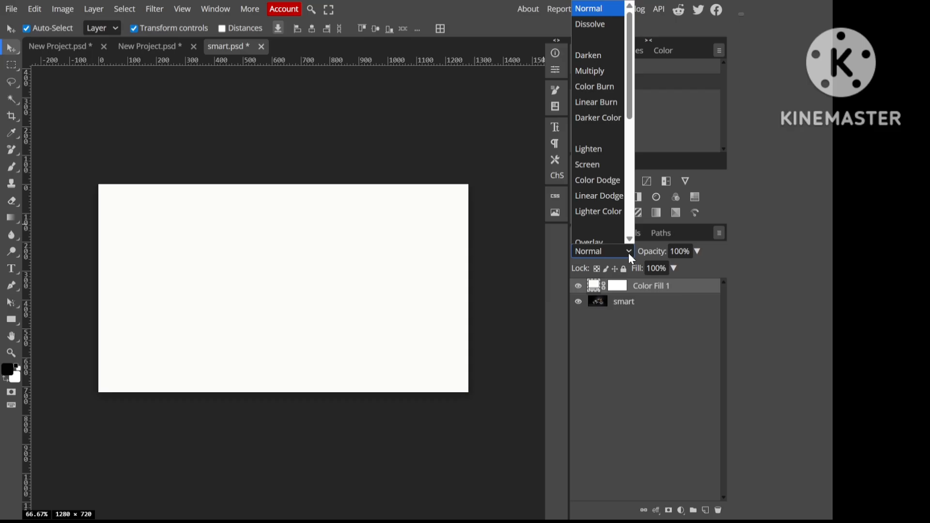
scroll(616, 204, down, 1)
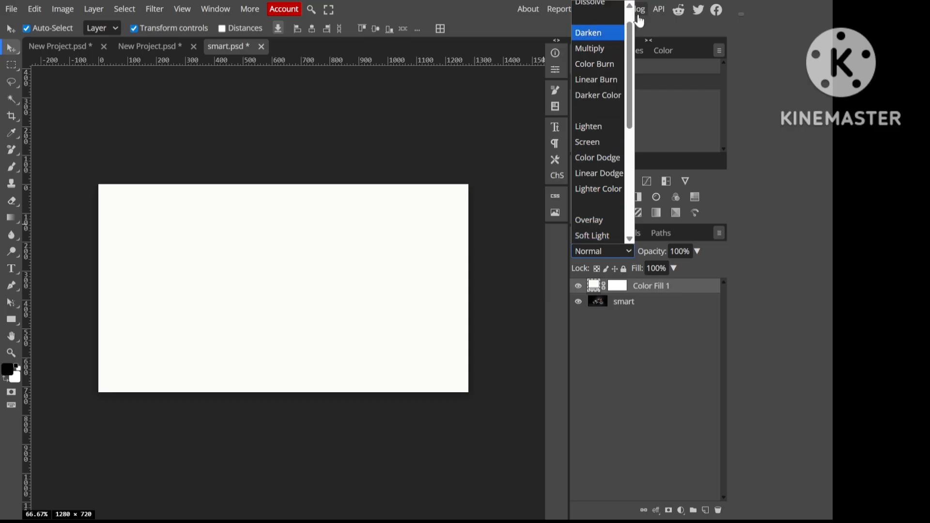
scroll(631, 11, up, 1)
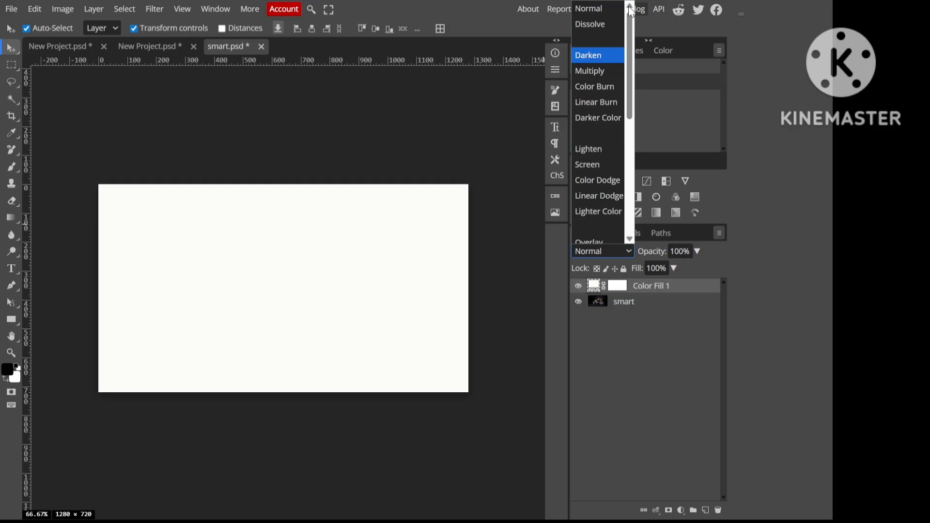
click(602, 12)
key(Down)
key(Down)
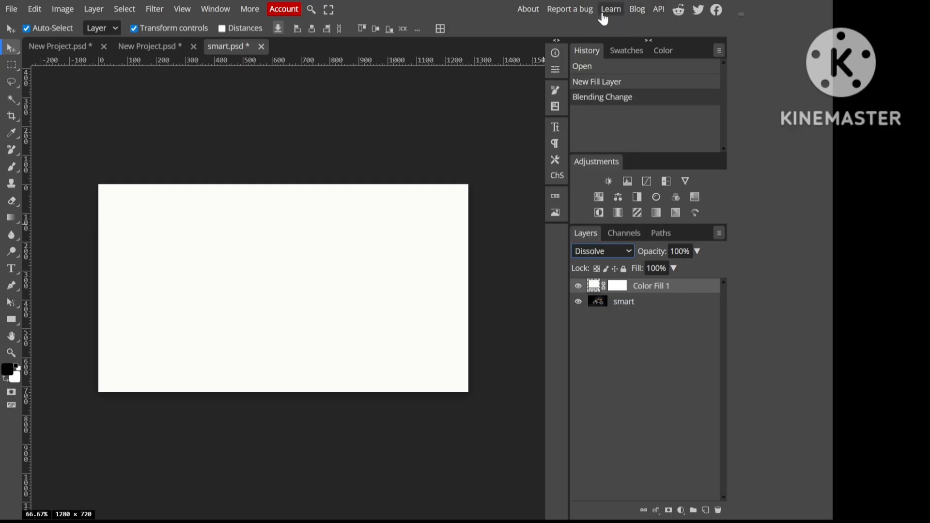
key(Down)
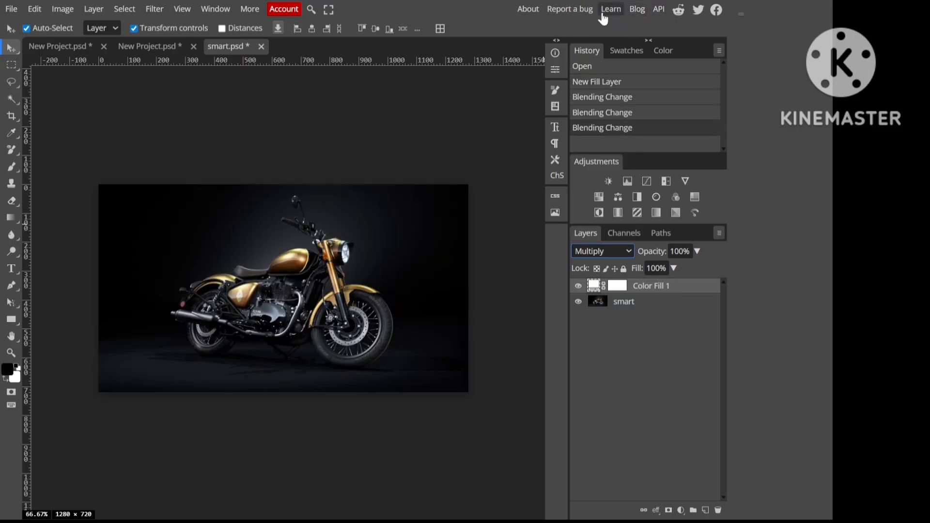
key(Down)
key(Down)
key(Down)
key(Down)
key(Down)
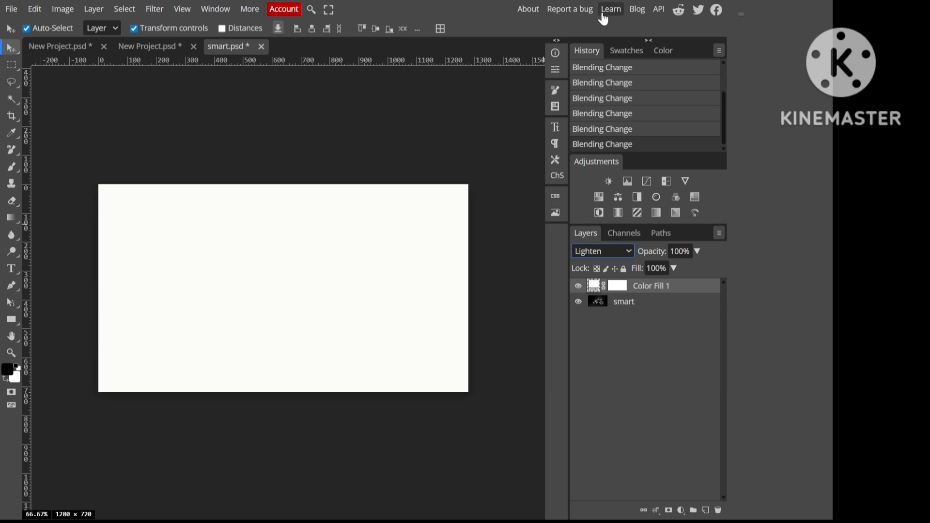
key(Down)
key(Down)
key(Down)
key(Down)
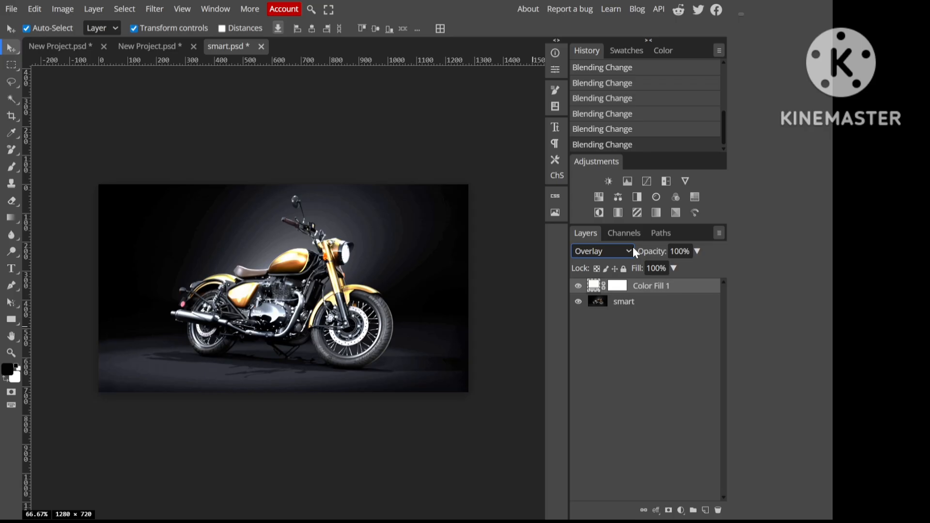
Step: Preview the fill layer's remaining blend modes from Soft Light through Luminosity and return it to Overlay
key(Down)
key(Down)
key(Down)
key(Down)
key(Down)
key(Down)
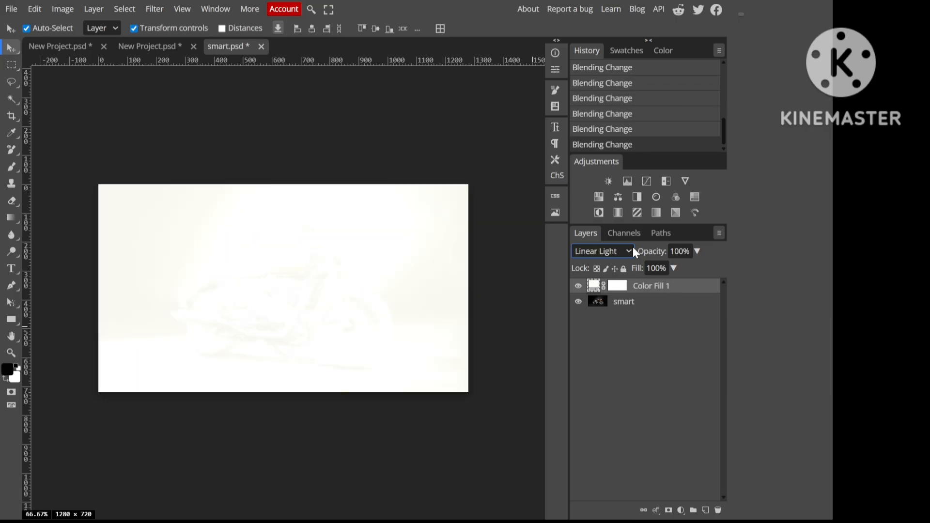
key(Down)
key(Down)
key(Down)
key(Down)
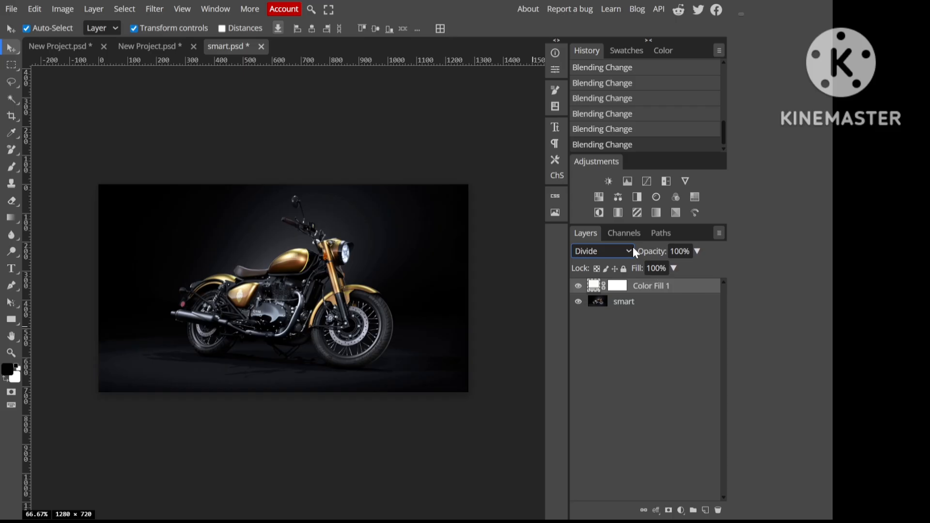
key(Down)
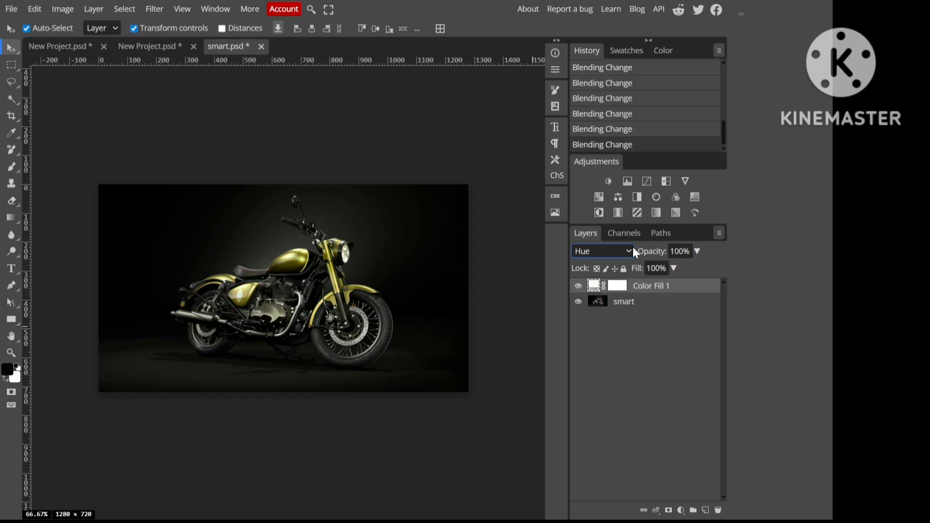
key(Down)
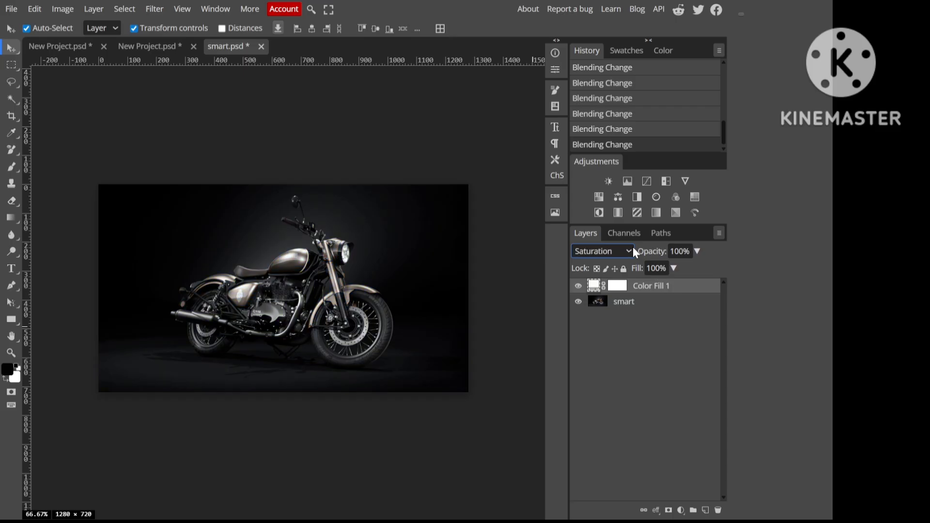
key(Down)
key(Down)
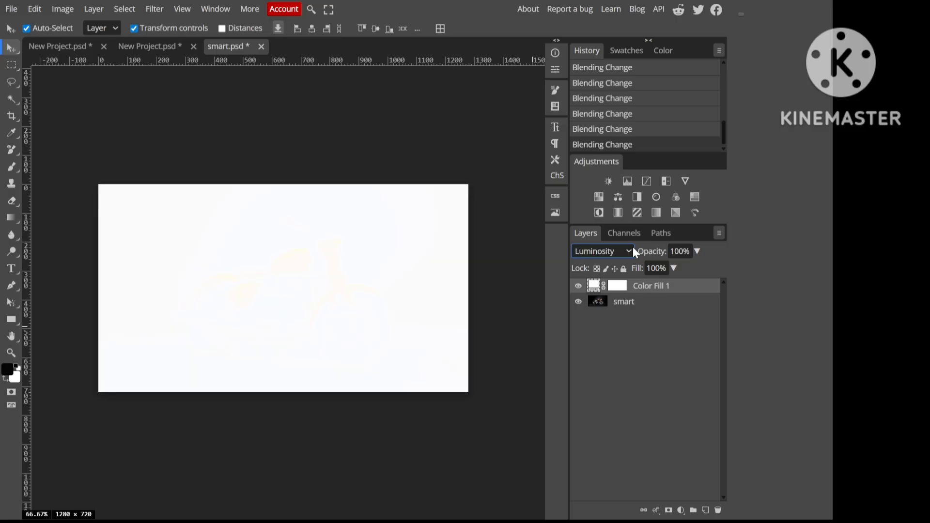
key(Up)
key(Up)
key(Up)
key(Up)
key(Up)
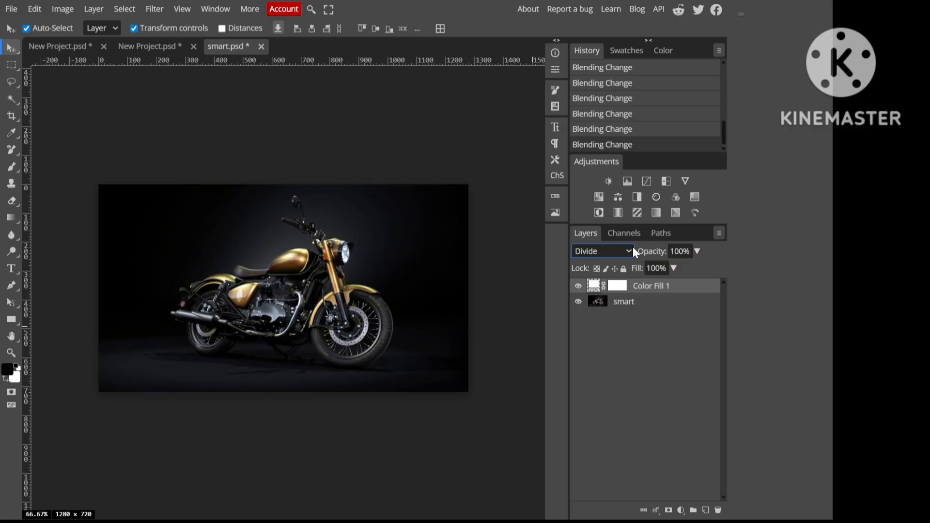
key(Up)
key(Up)
key(Up)
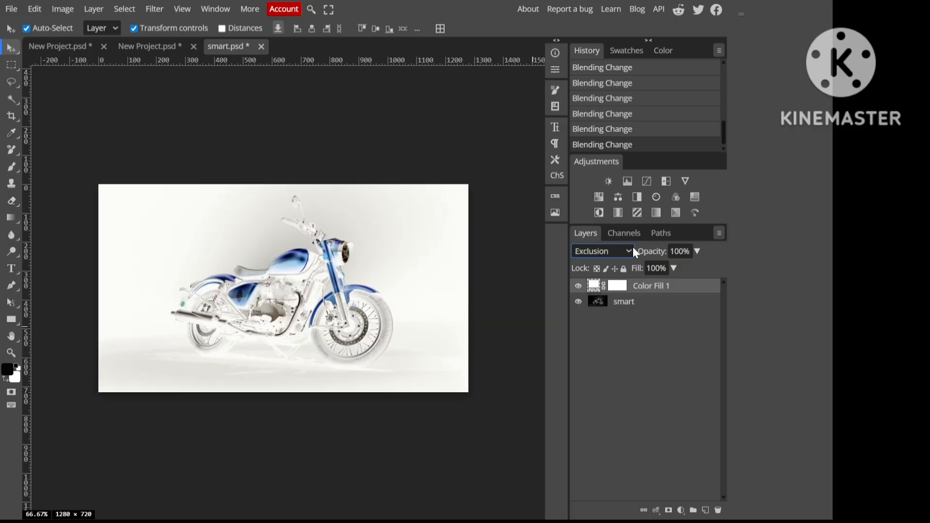
key(Up)
key(Up)
key(Up)
key(Up)
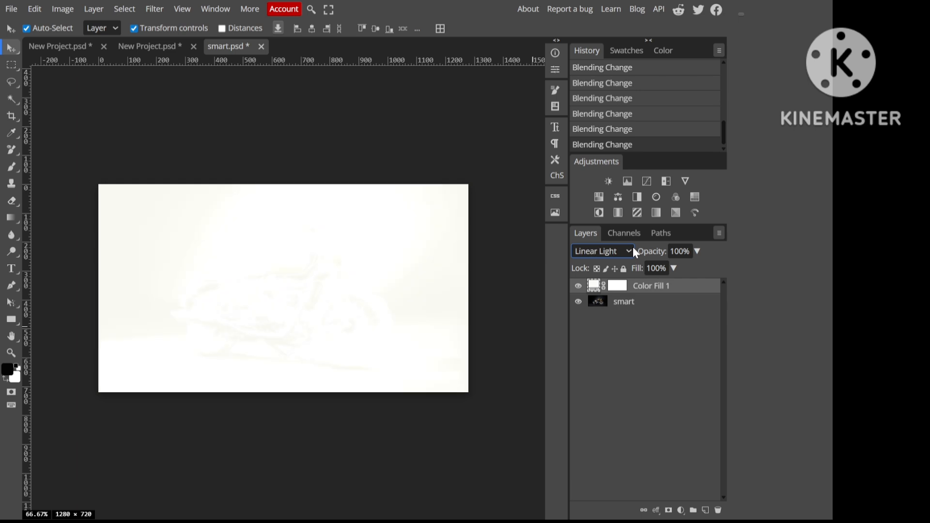
key(Up)
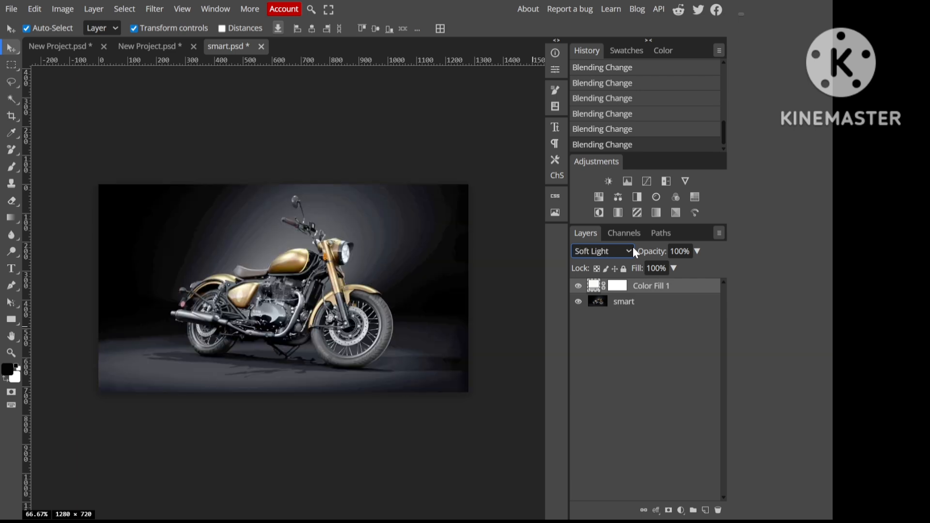
key(Up)
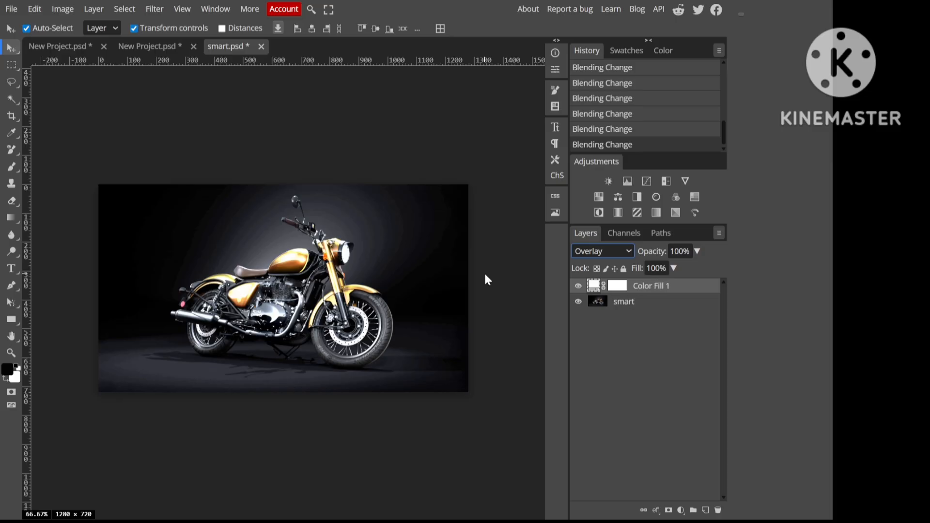
Step: Save the edited Smart Object contents and return to the main motorcycle project, New Project.psd, to view the updated smart layer
key(ctrl+s)
click(618, 325)
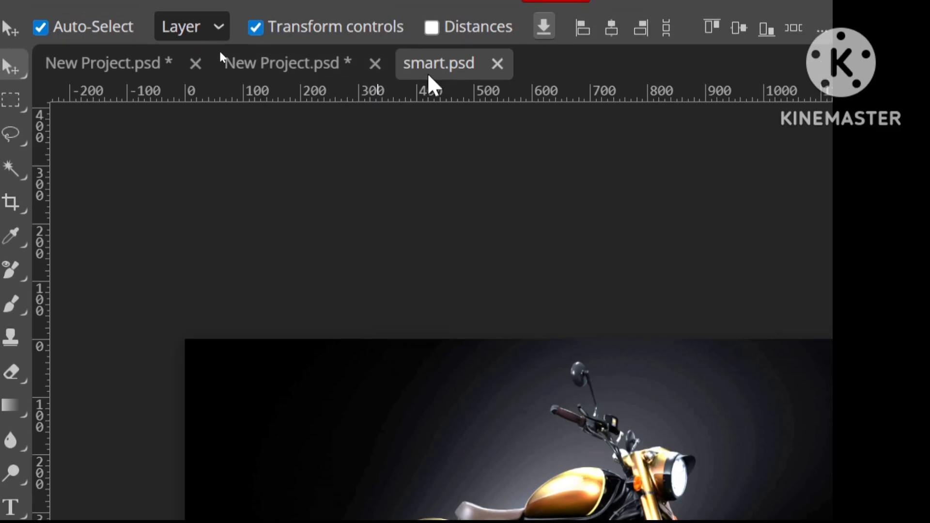
click(61, 58)
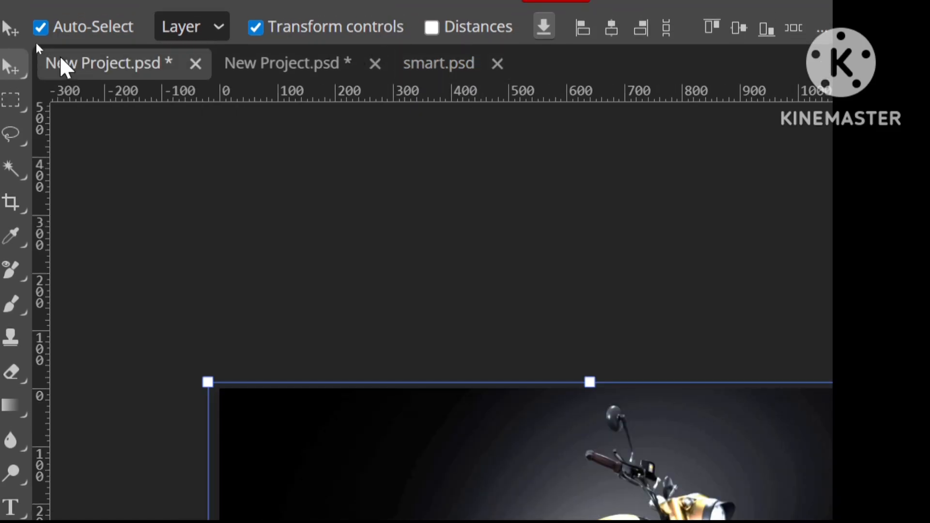
key(ctrl+minus)
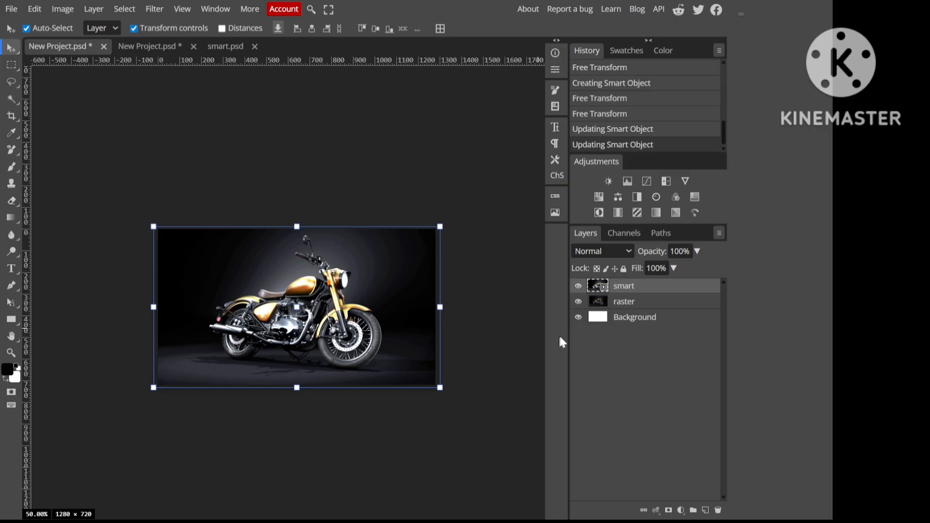
Step: Reopen the smart layer's contents and try cyan, yellow, black, red, blue and magenta (#ff00ff) as the fill colour, adjusting the hue last
double_click(604, 290)
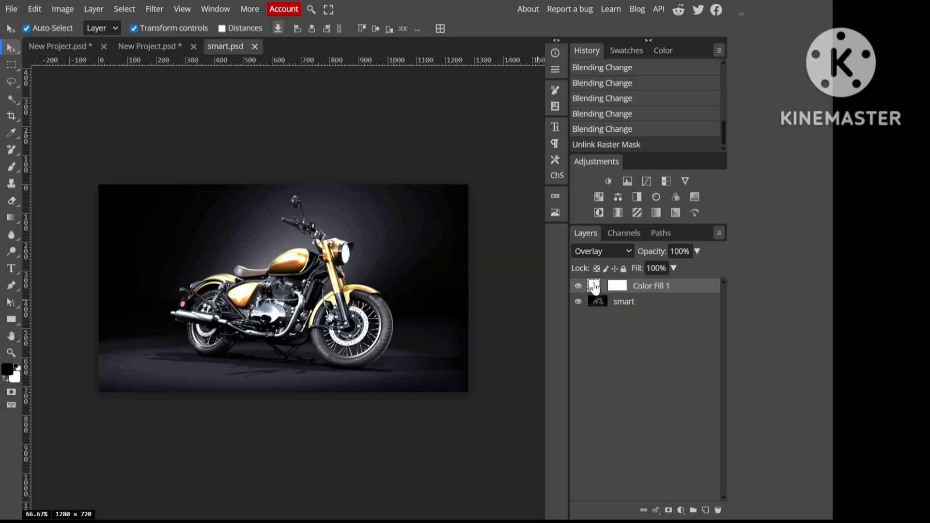
double_click(595, 287)
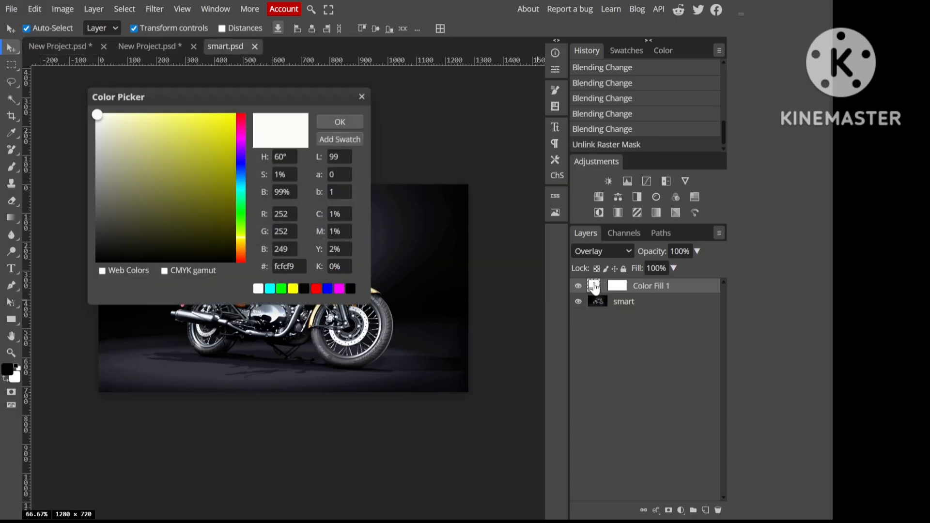
click(272, 290)
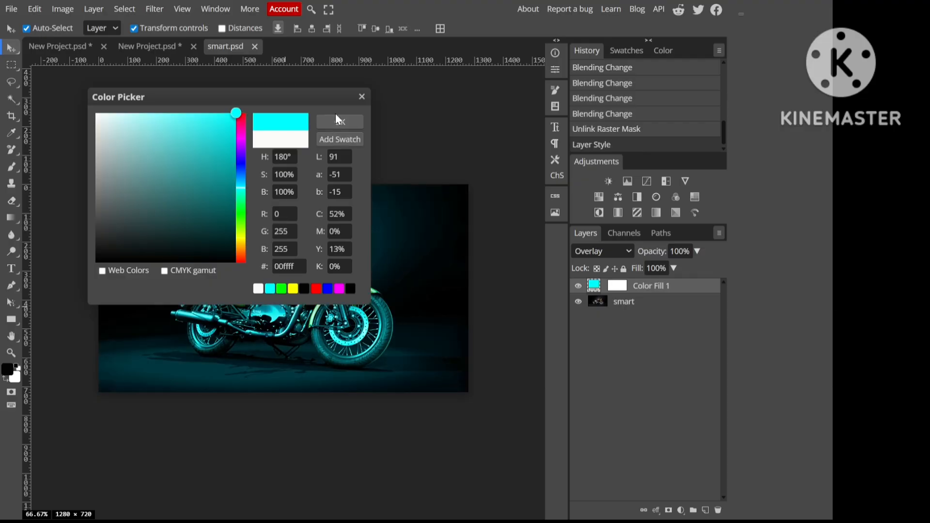
drag(289, 101, 641, 74)
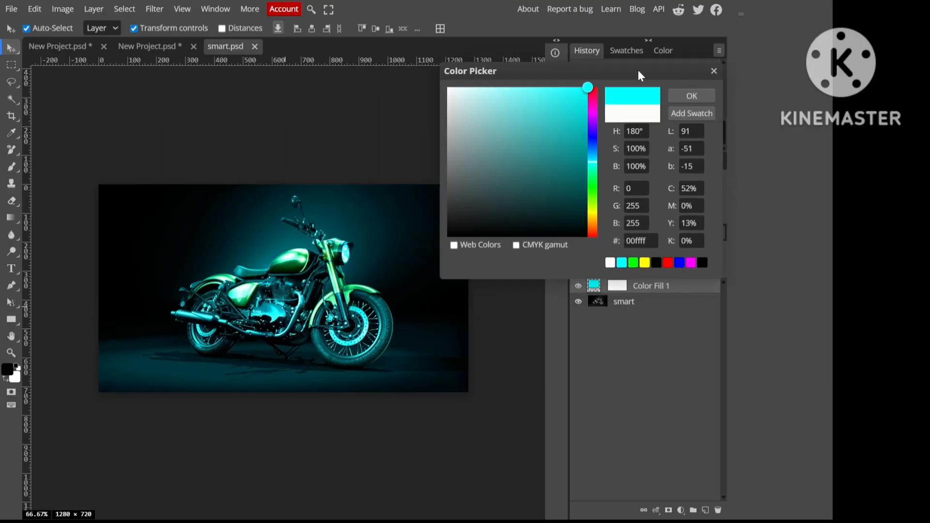
click(646, 264)
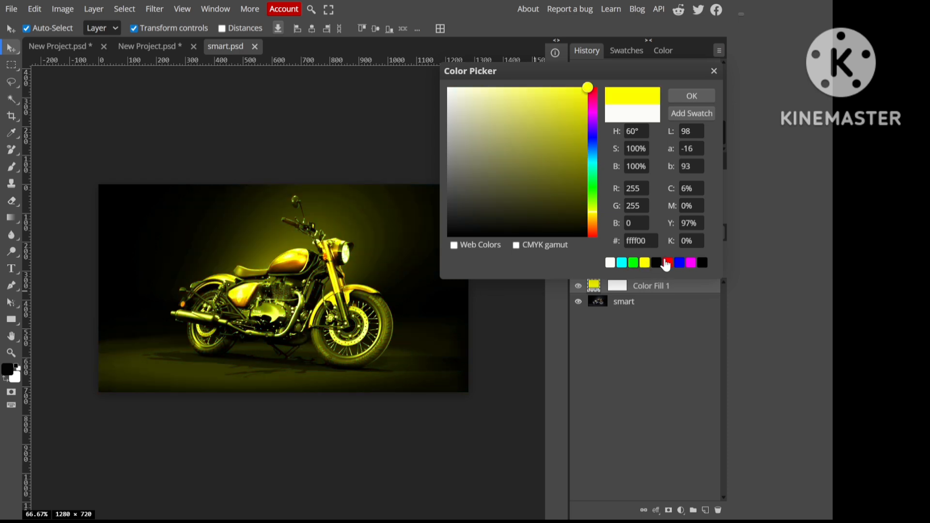
click(657, 265)
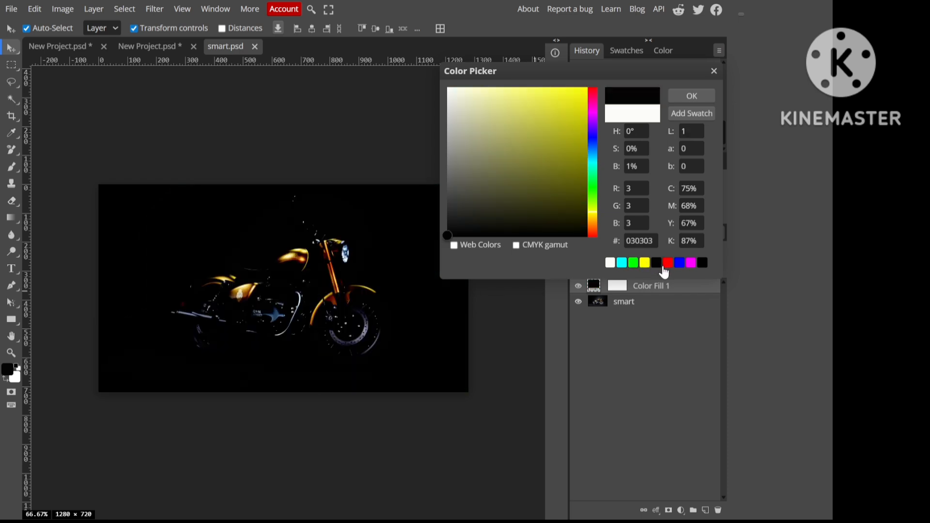
click(666, 268)
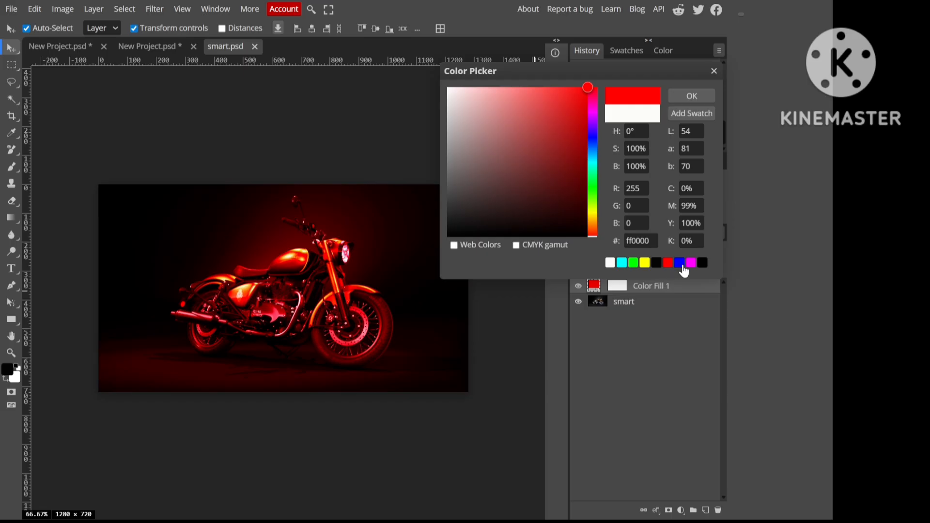
click(680, 265)
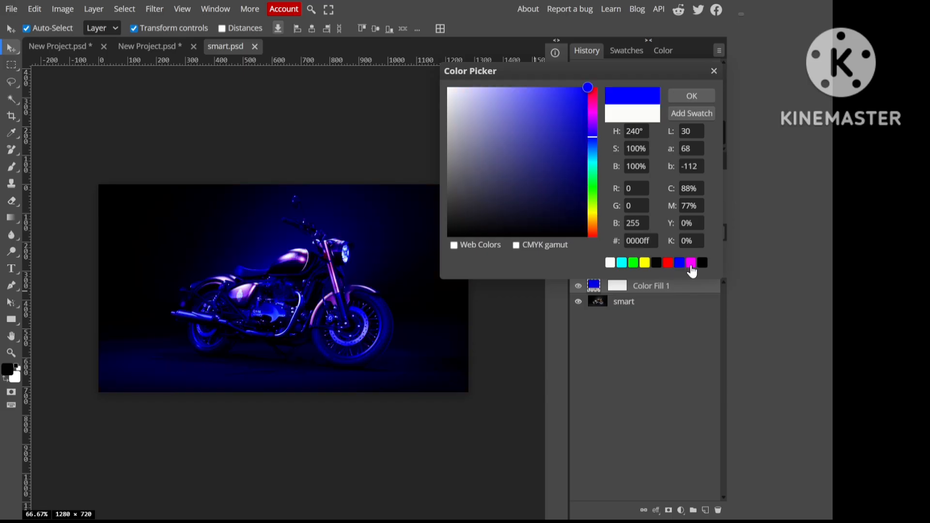
click(691, 264)
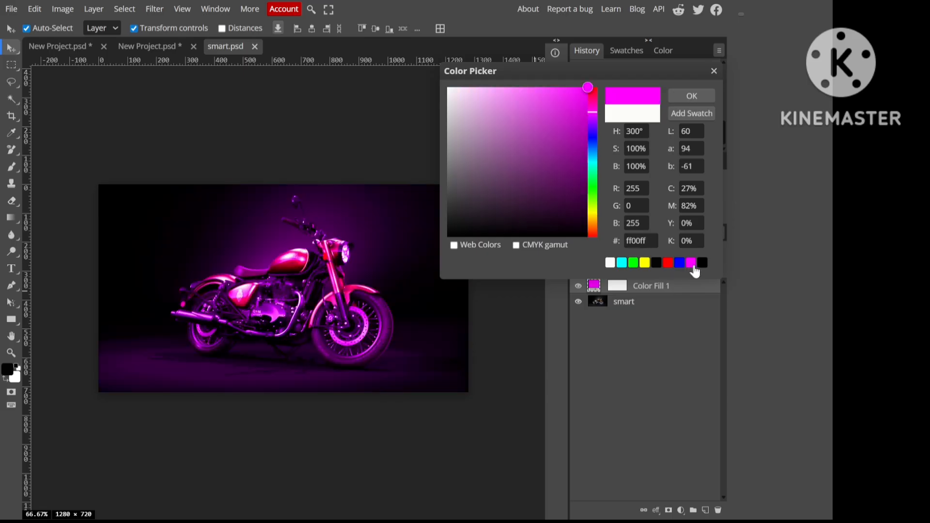
drag(591, 236, 589, 210)
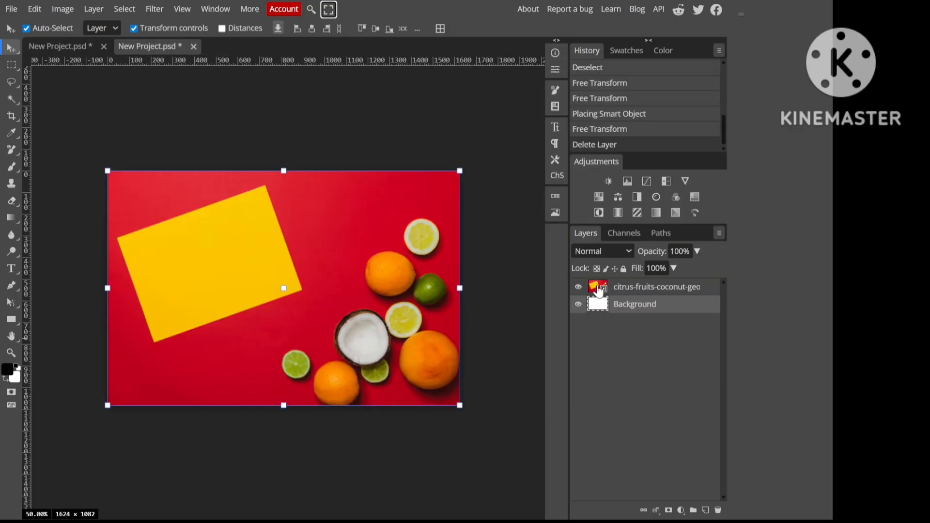
Step: Rasterize the citrus-fruits-coconut layer and convert it back into a Smart Object
click(600, 291)
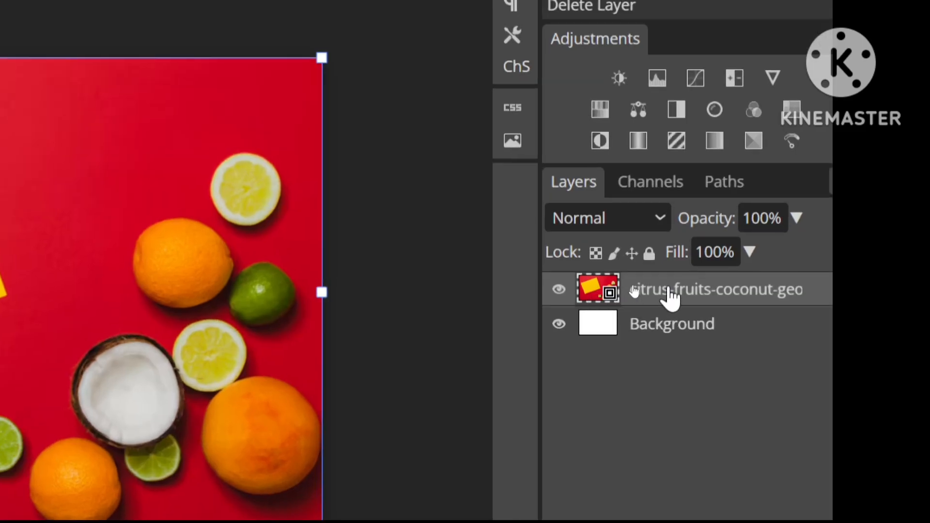
right_click(606, 296)
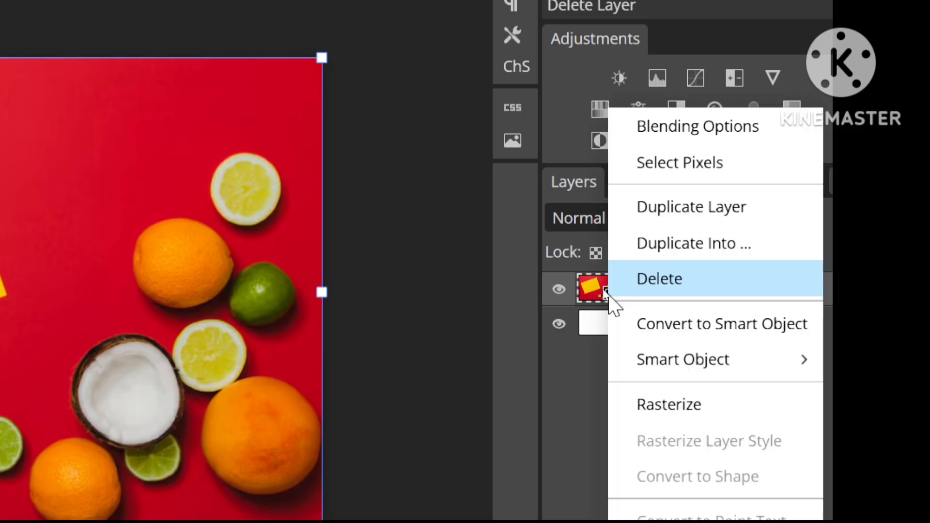
click(691, 402)
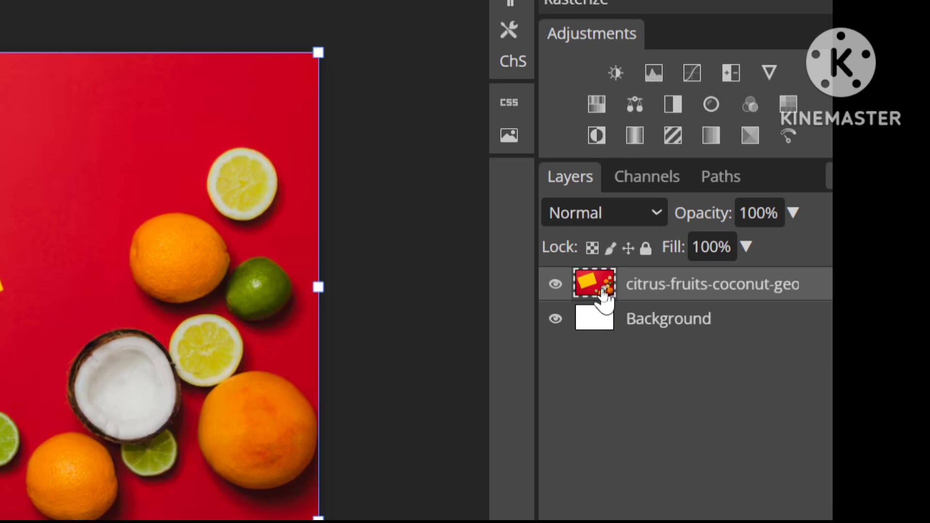
right_click(603, 295)
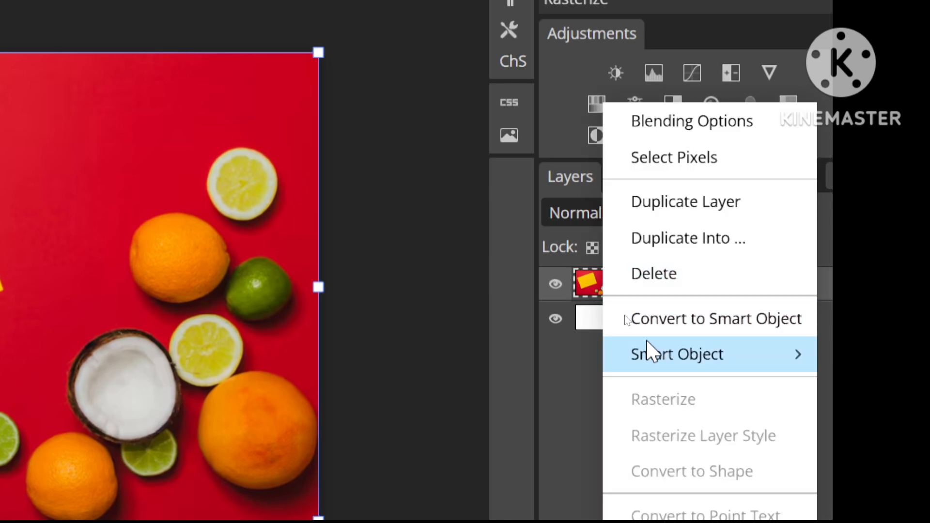
click(667, 323)
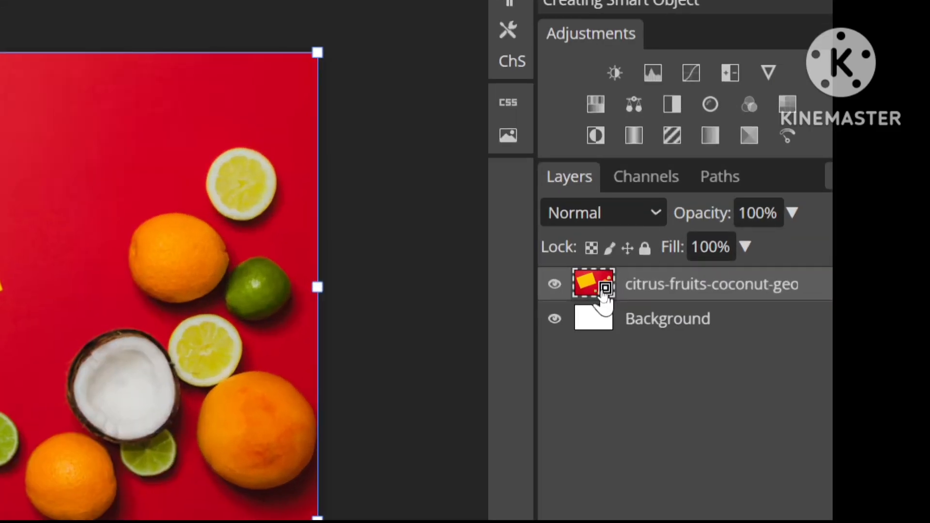
double_click(604, 291)
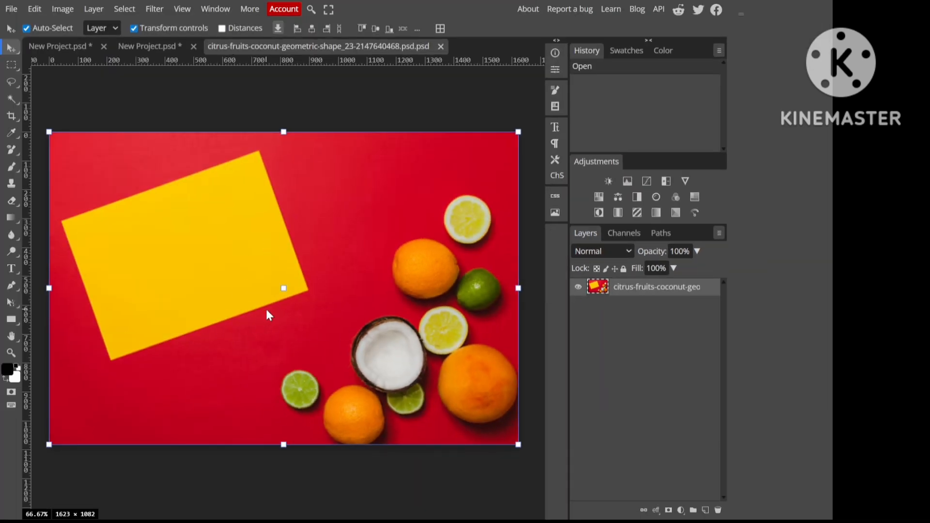
click(9, 12)
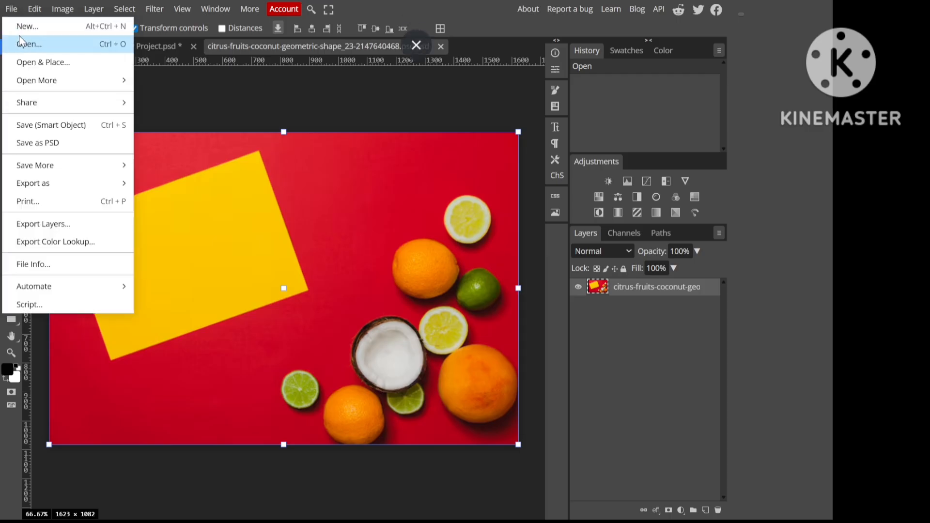
click(218, 116)
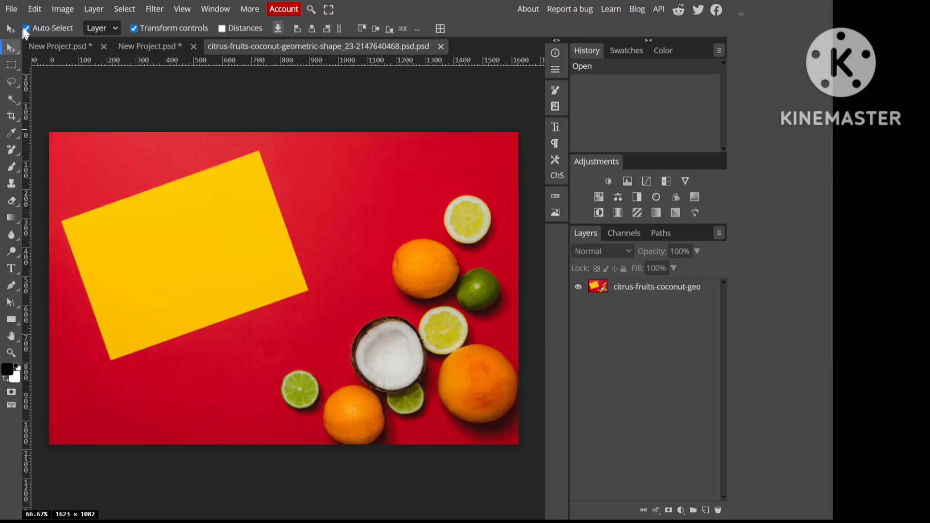
click(11, 10)
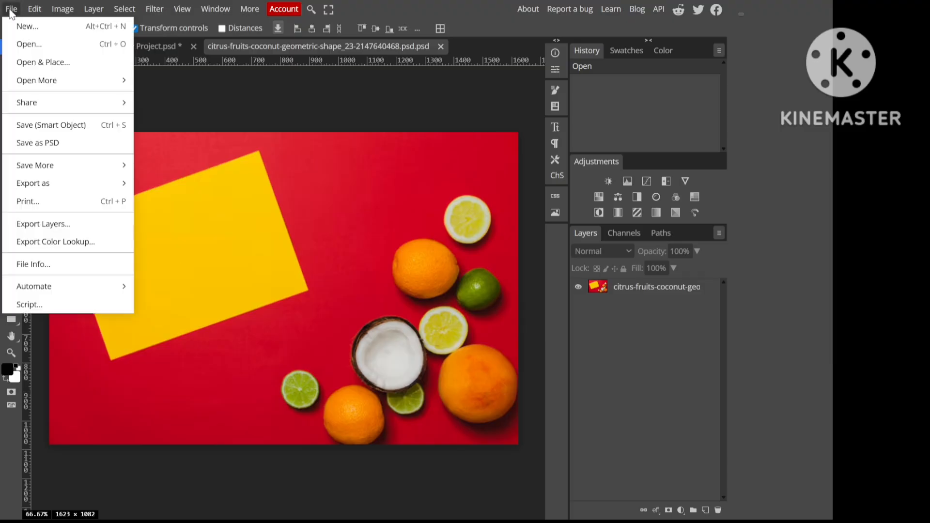
click(29, 62)
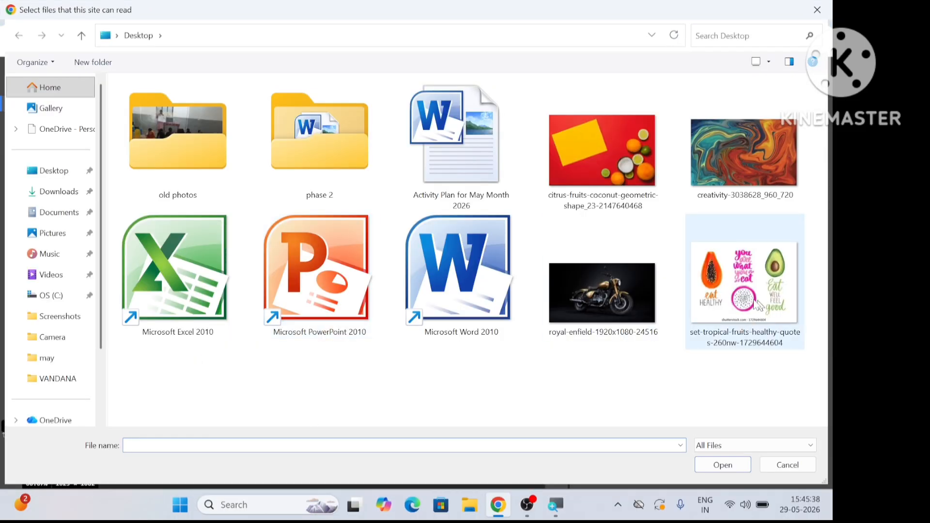
click(758, 306)
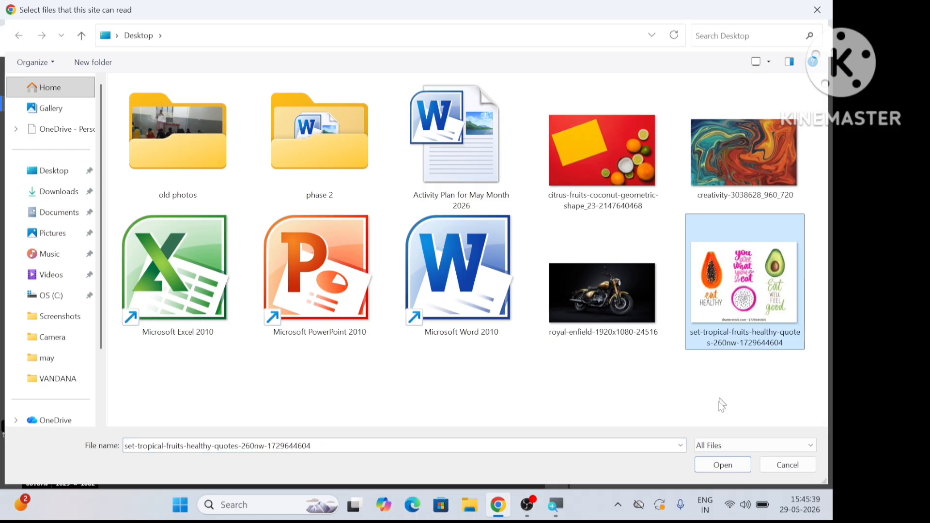
click(709, 467)
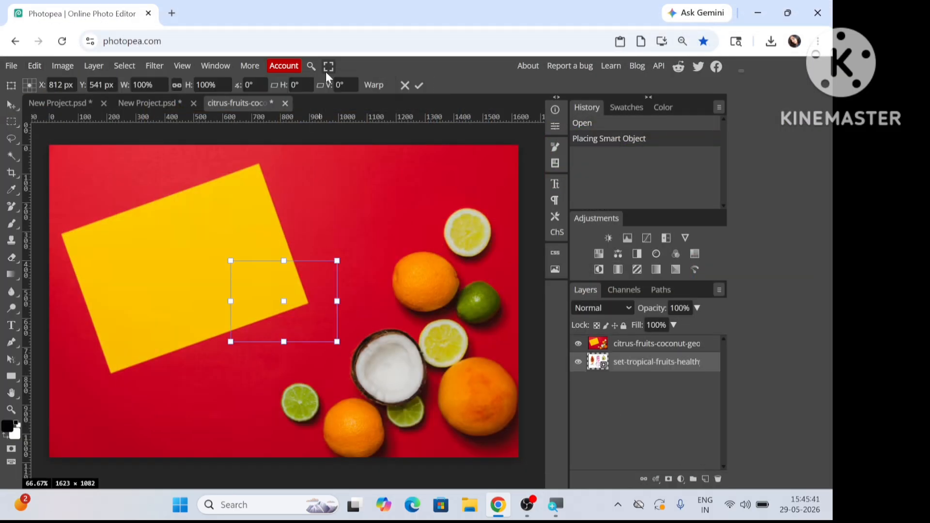
click(326, 68)
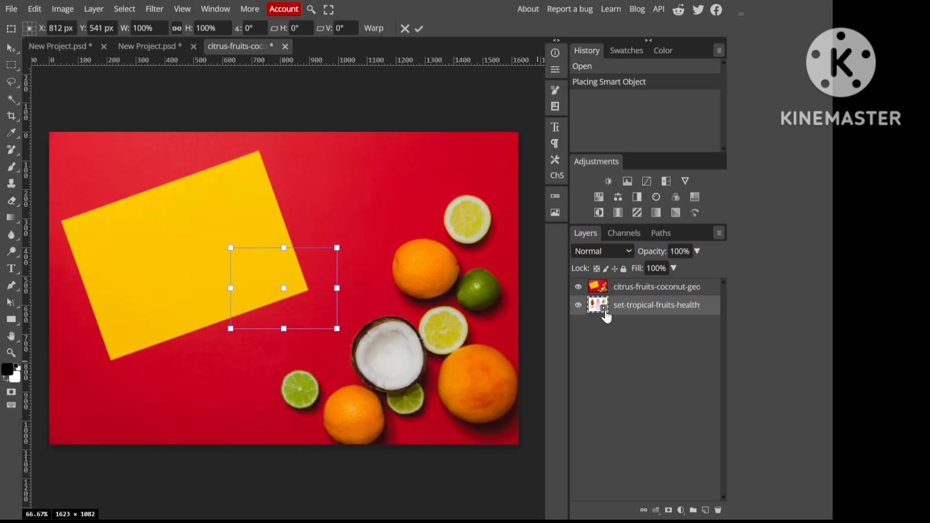
Step: Bring the placed quotes image above the citrus layer onto the yellow card and name its layer fruit
drag(619, 310, 617, 286)
drag(319, 287, 212, 257)
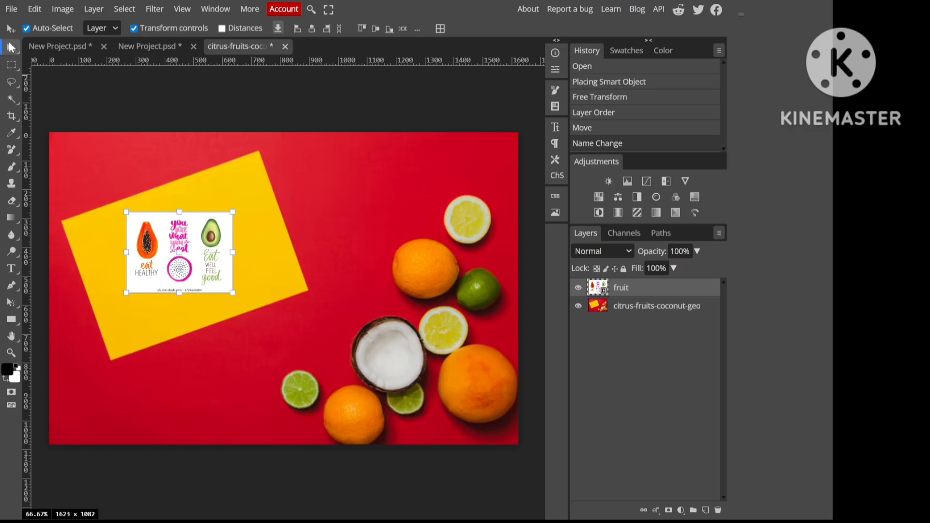
click(10, 45)
click(80, 98)
Step: Distort the fruit layer with Free Transform so its four corners match the corners of the tilted yellow card
click(214, 258)
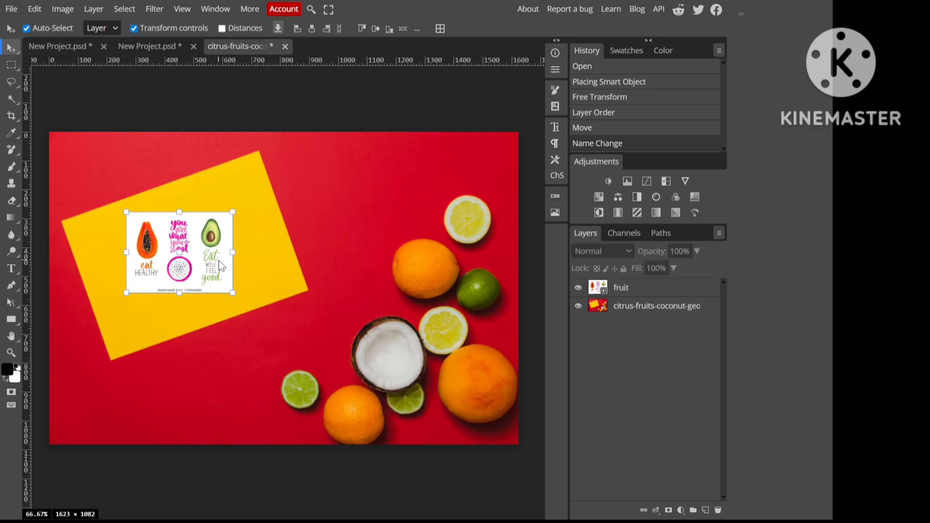
key(ctrl+alt+t)
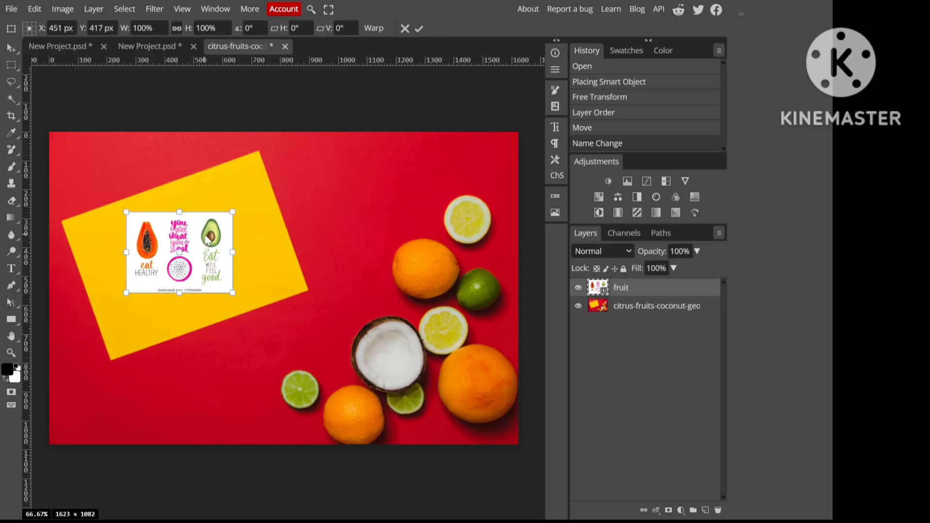
right_click(208, 239)
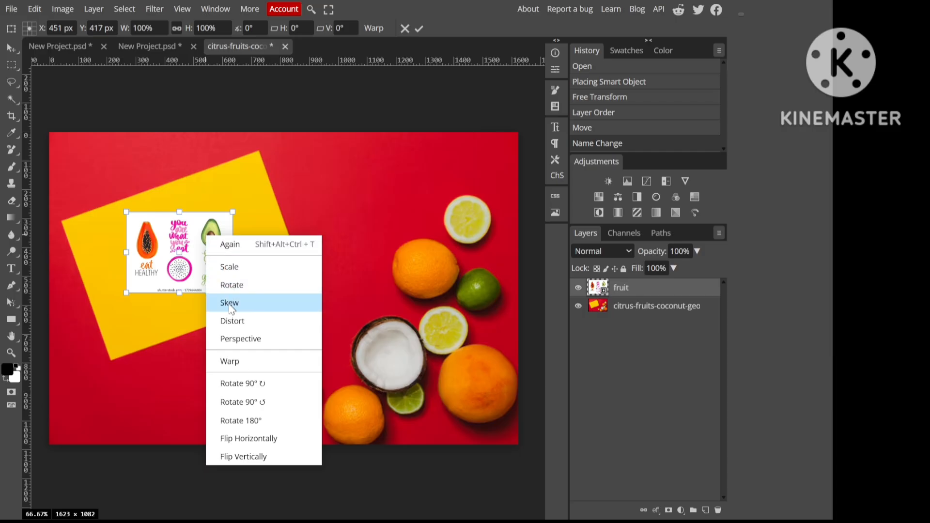
click(231, 320)
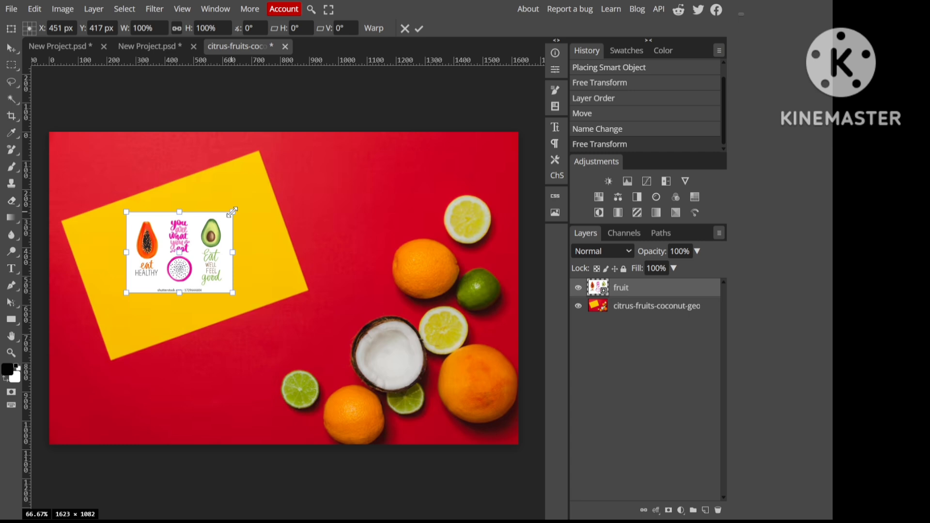
drag(233, 212, 260, 148)
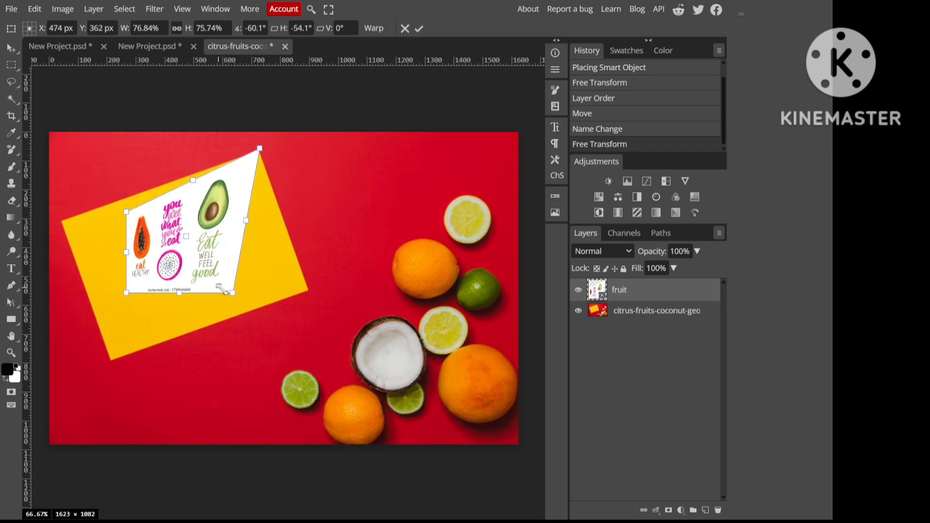
drag(230, 290, 307, 288)
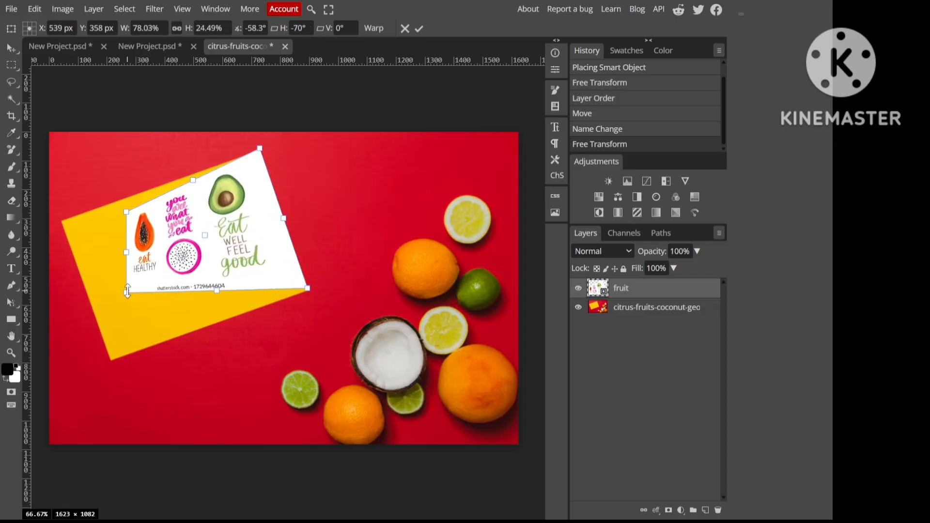
drag(125, 293, 120, 342)
drag(114, 358, 113, 360)
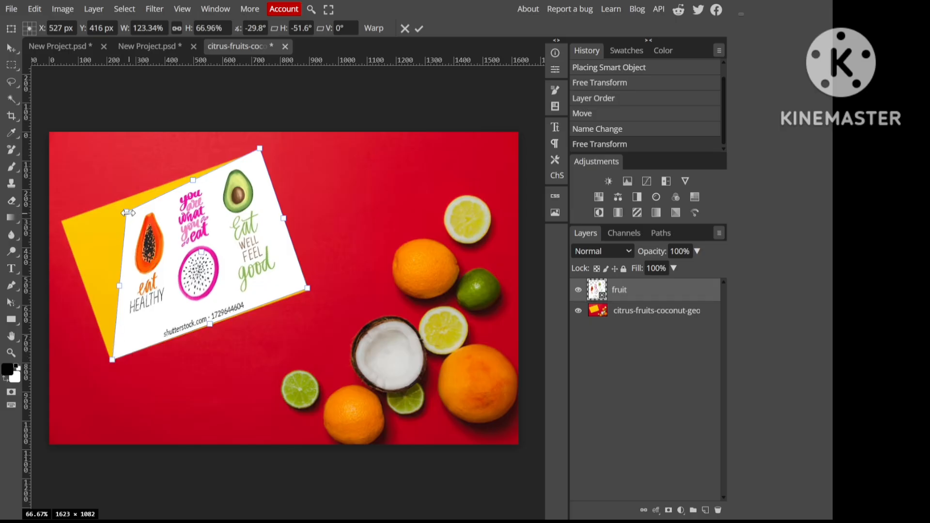
drag(126, 213, 59, 221)
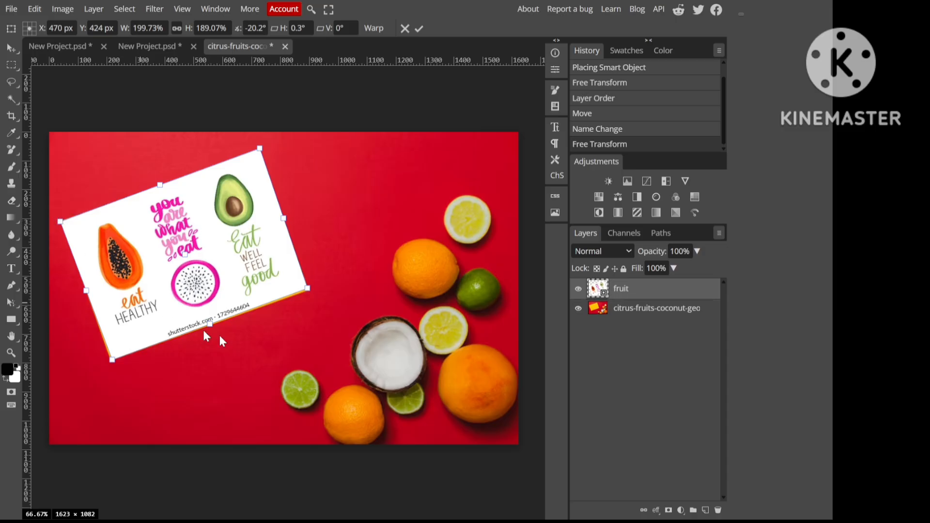
drag(307, 290, 309, 291)
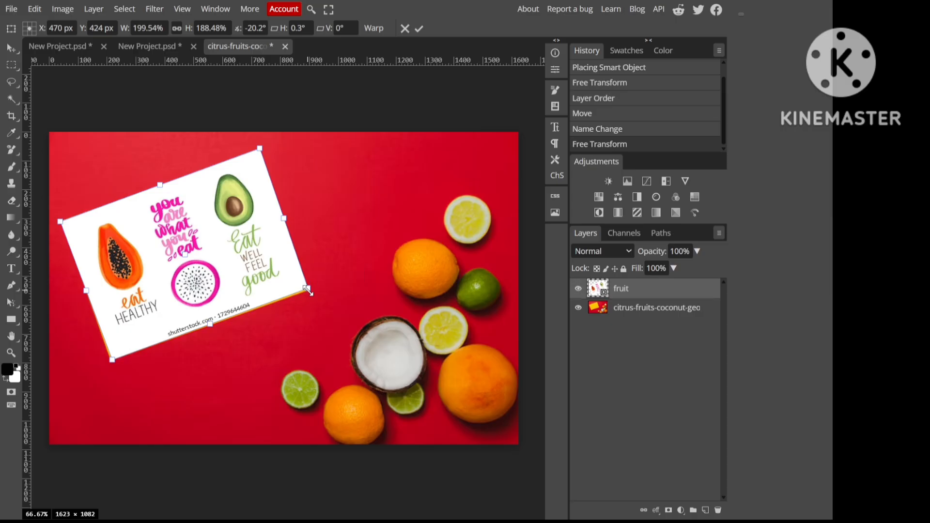
Step: Lower the fruit layer's opacity to 47%
click(697, 250)
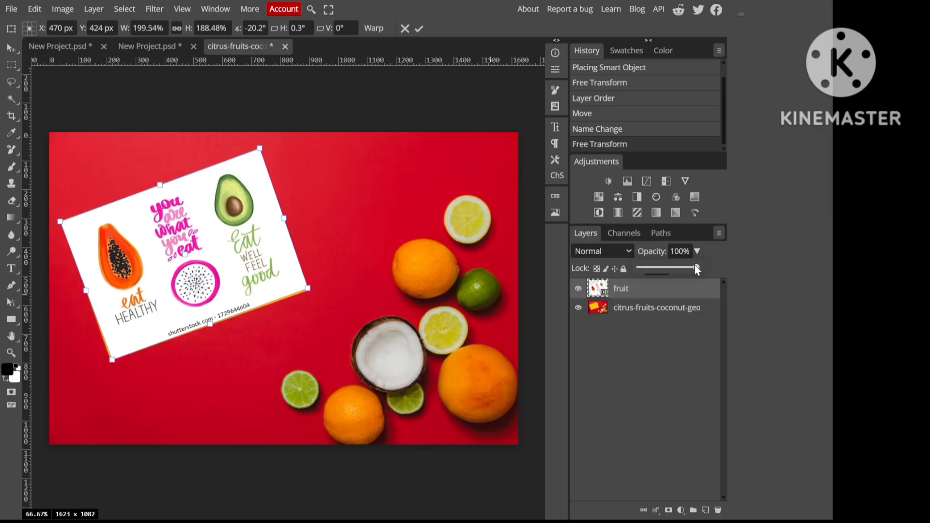
drag(696, 270, 668, 271)
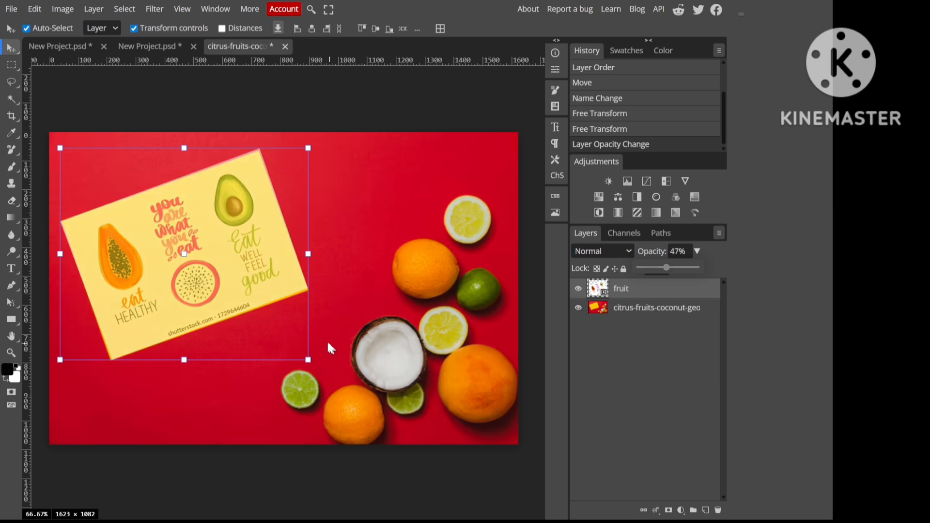
click(264, 310)
click(173, 313)
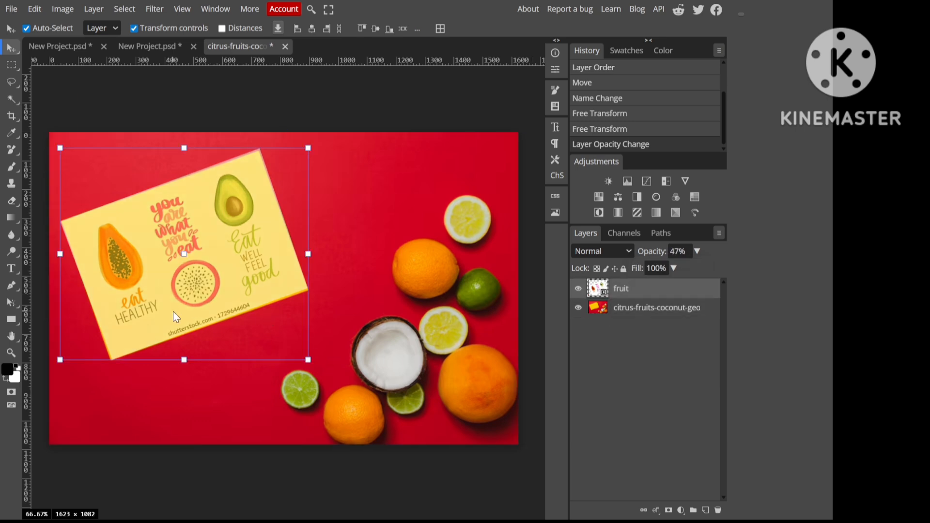
Step: Distort the fruit layer again to fine-tune its lower and upper-right corners against the yellow card's edges
right_click(188, 267)
click(188, 214)
right_click(187, 213)
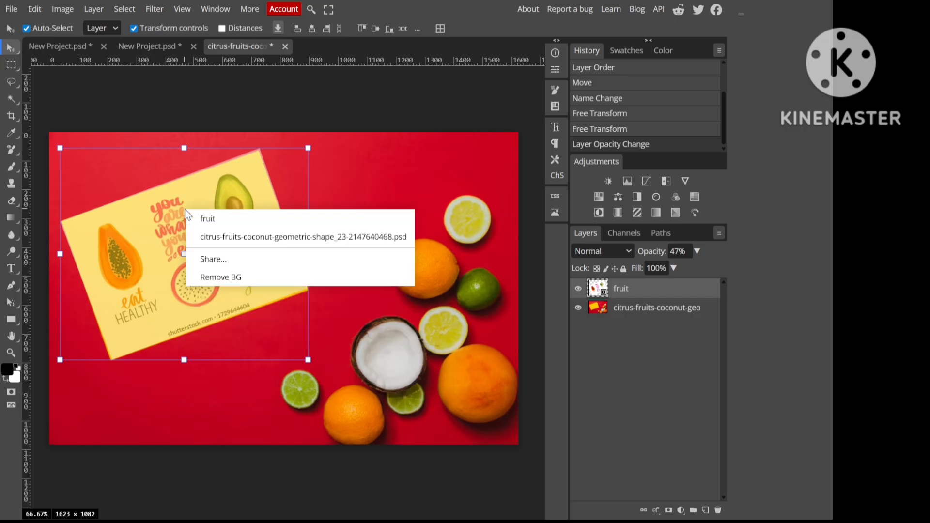
click(95, 179)
click(189, 246)
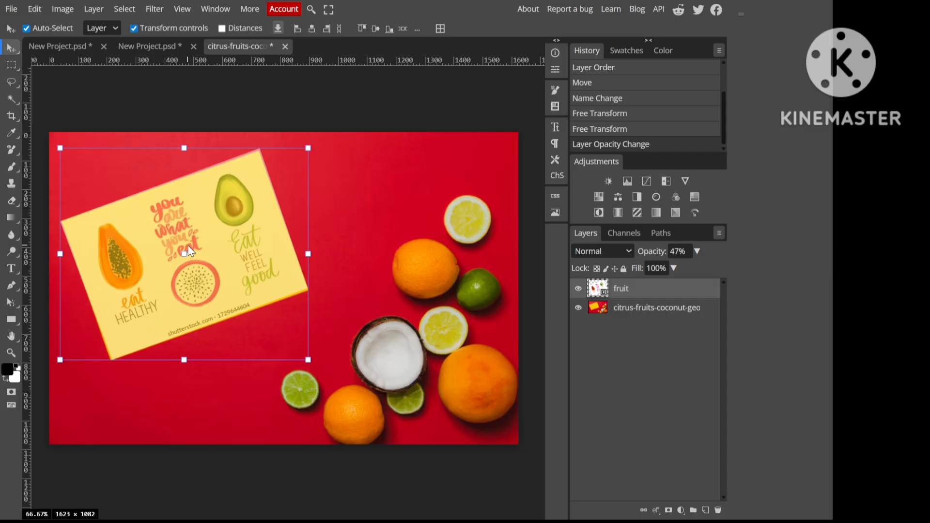
key(ctrl+alt+t)
right_click(189, 250)
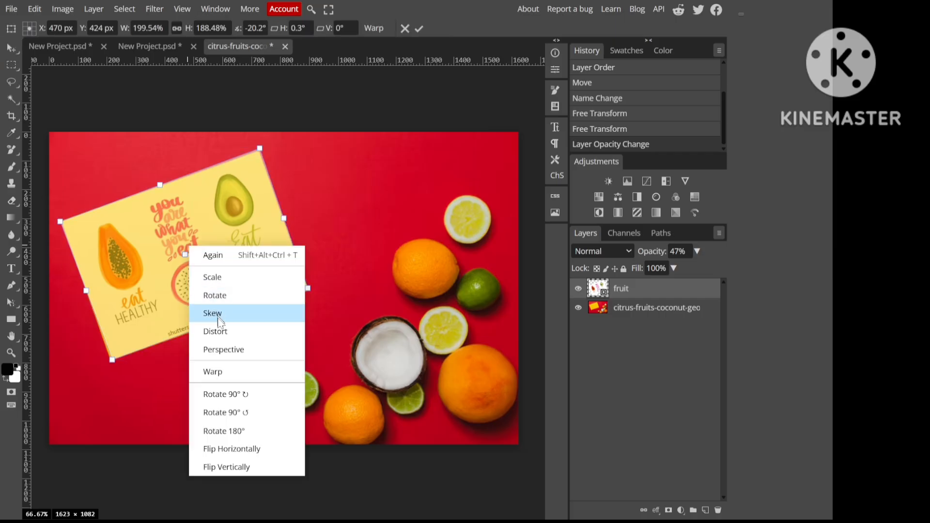
click(222, 335)
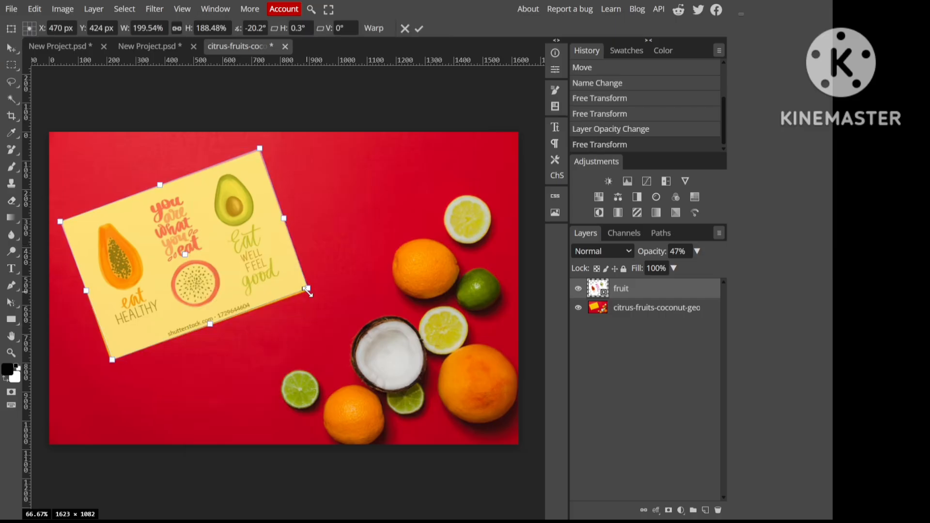
drag(309, 289, 309, 291)
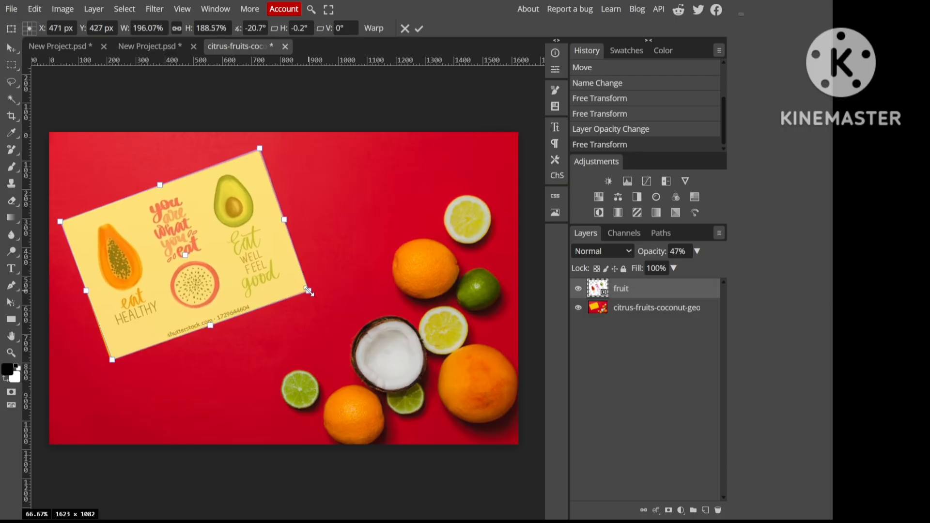
drag(262, 149, 258, 149)
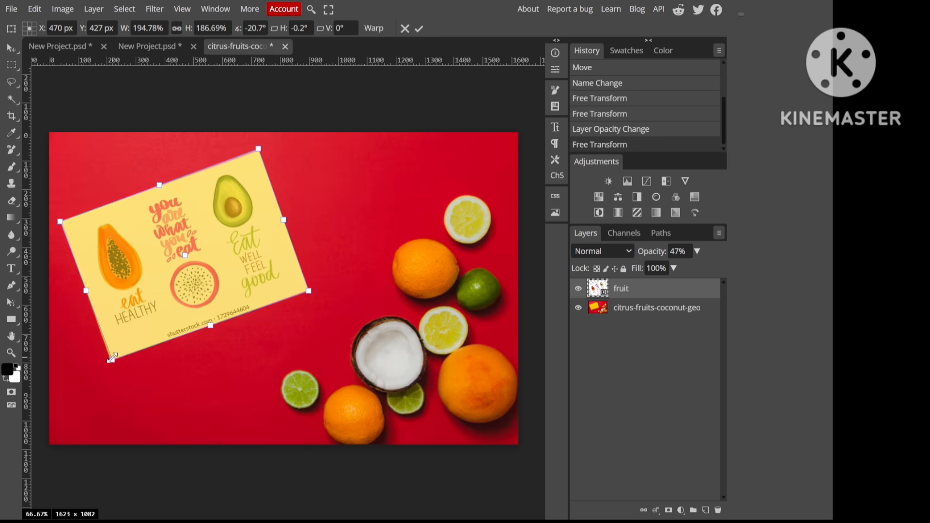
drag(111, 359, 111, 360)
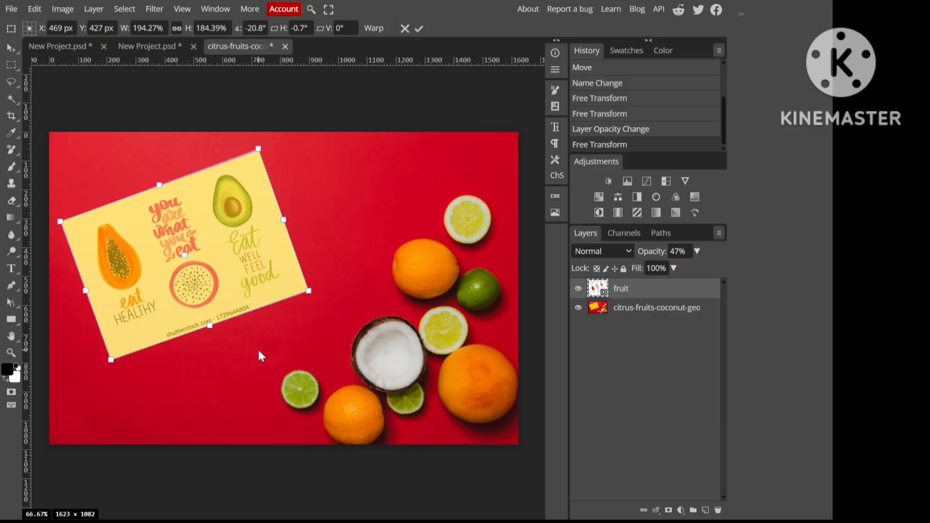
Step: Restore the fruit layer's opacity to 100% and cycle through its blend modes, settling on Linear Burn
click(698, 251)
click(698, 267)
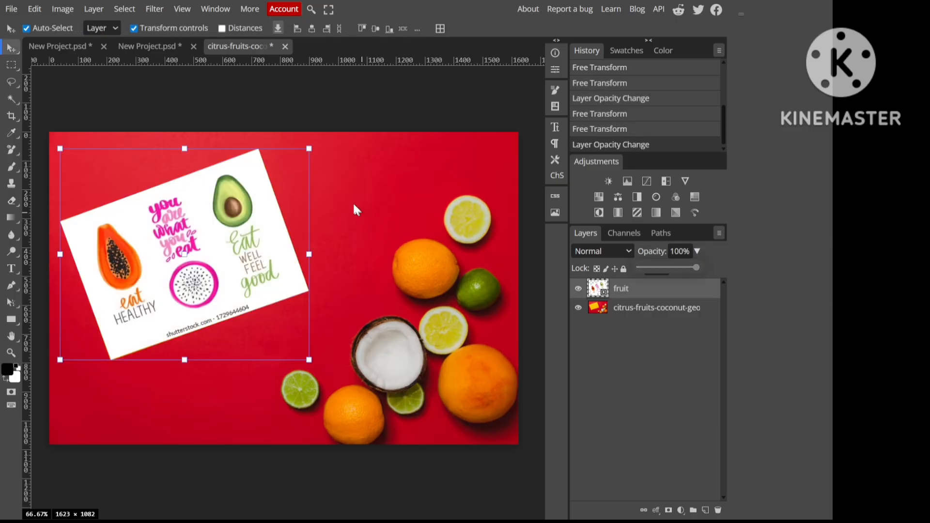
click(613, 254)
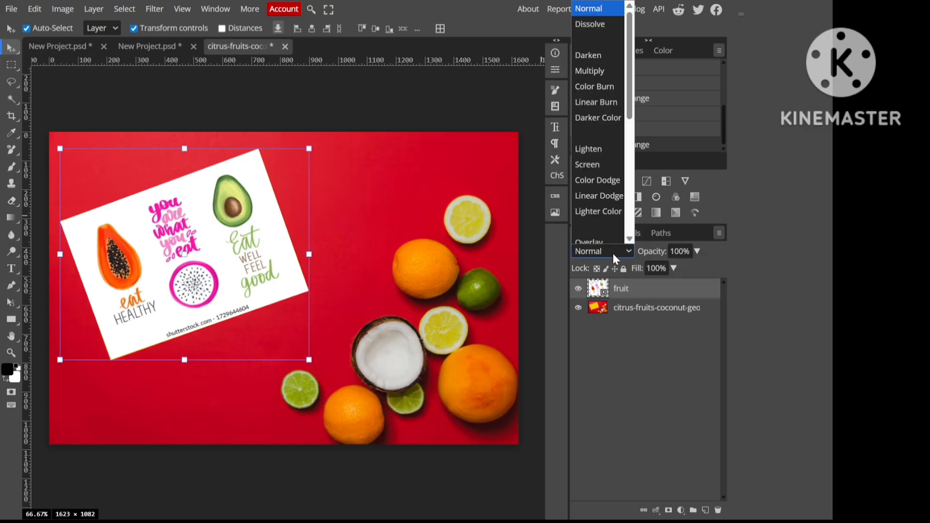
click(600, 52)
key(Down)
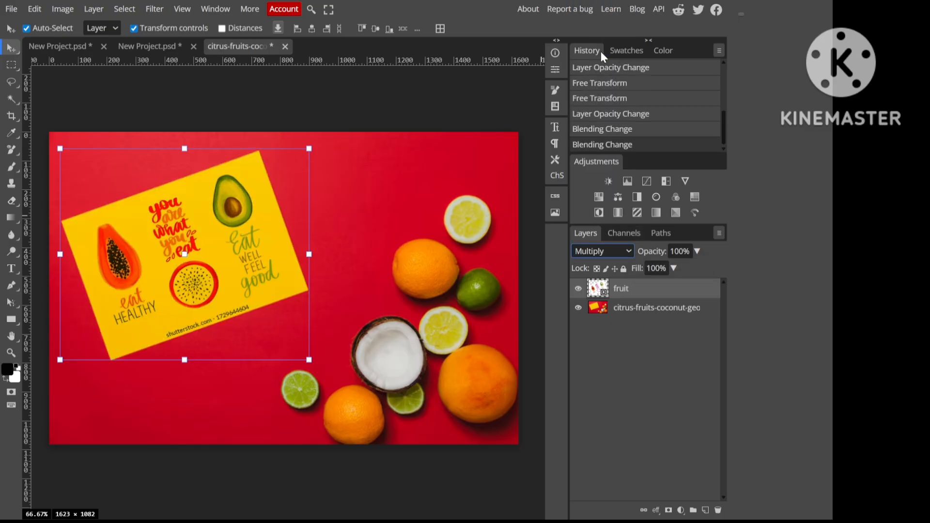
key(Down)
key(Down)
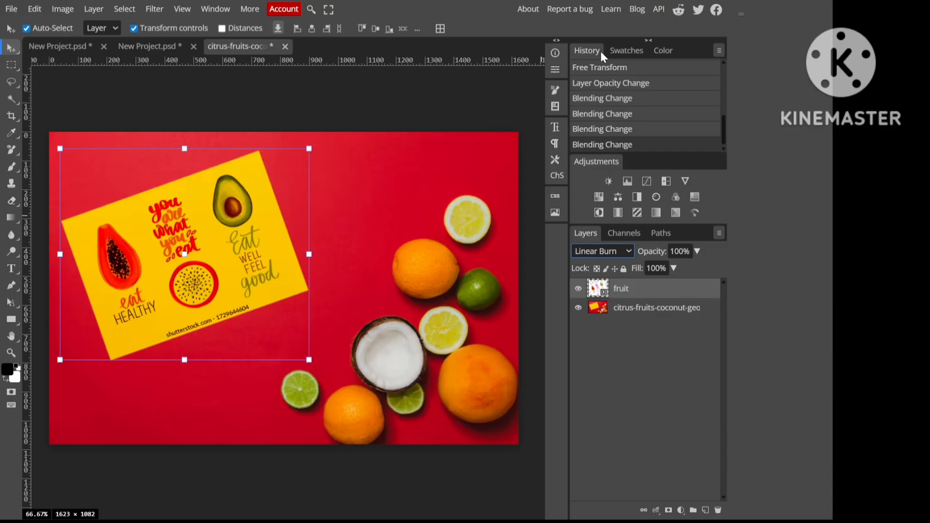
key(Down)
key(Down)
key(Down)
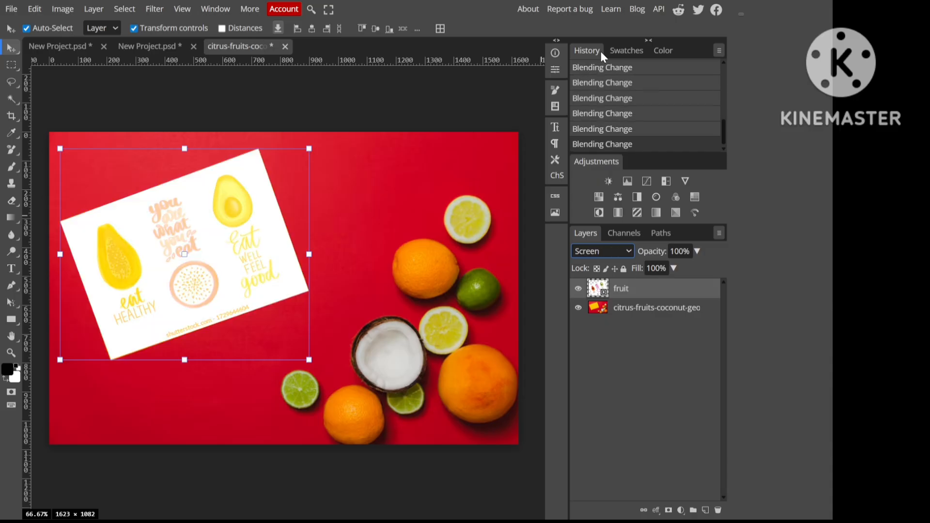
key(Down)
key(Down)
key(Down)
key(Down)
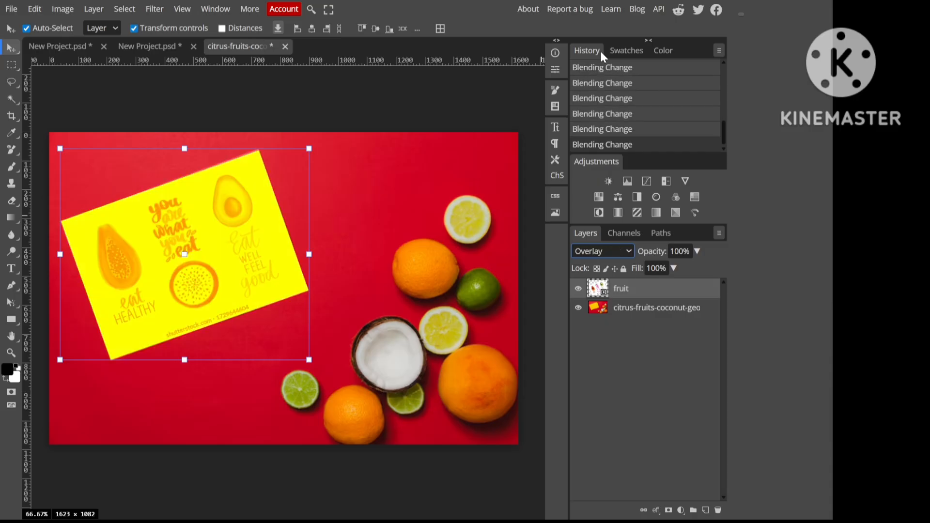
key(Down)
key(Down)
key(Down)
key(Down)
key(Down)
key(Down)
key(Down)
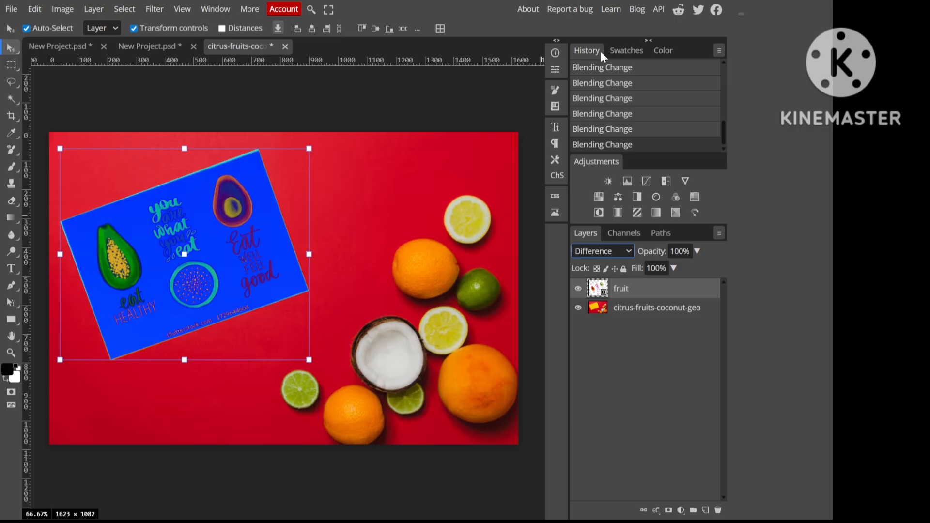
key(Down)
key(Down)
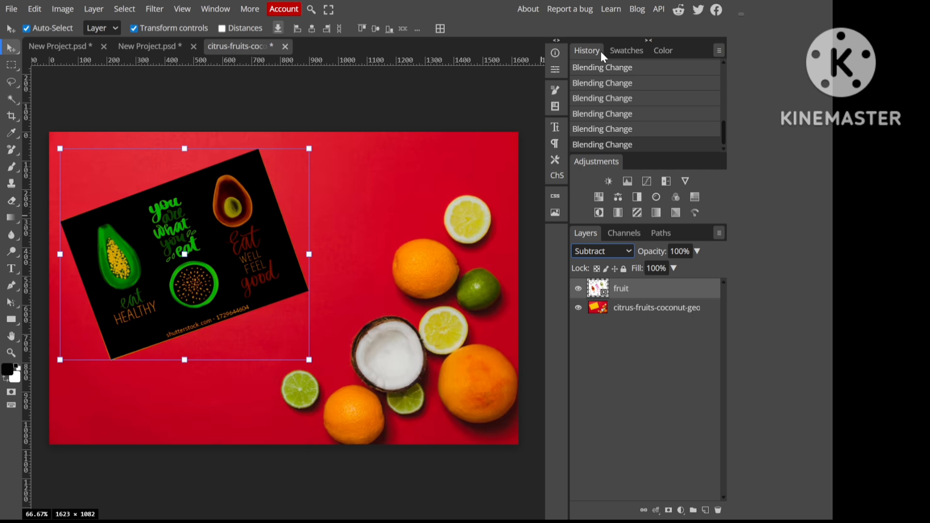
key(Down)
key(Down)
key(Down)
key(Down)
key(Down)
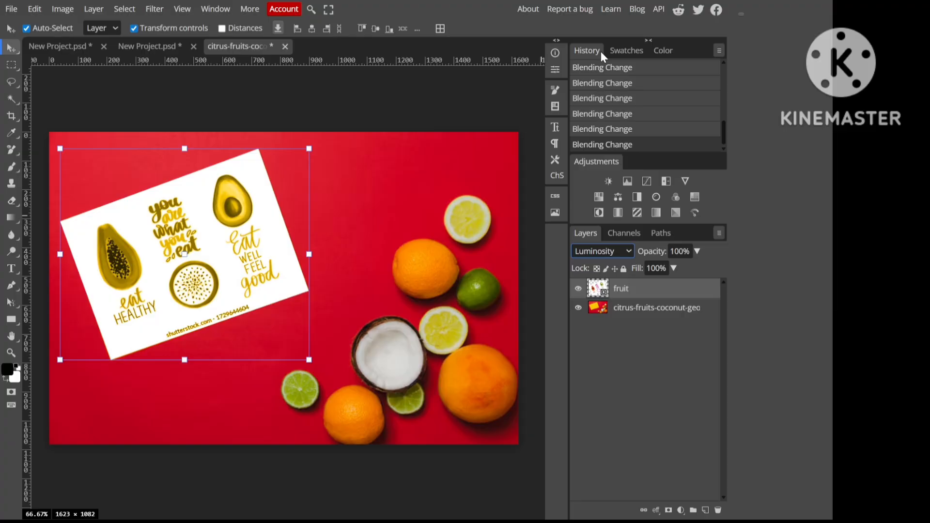
key(Up)
key(Up)
key(Up)
key(Up)
key(Up)
key(Up)
key(Up)
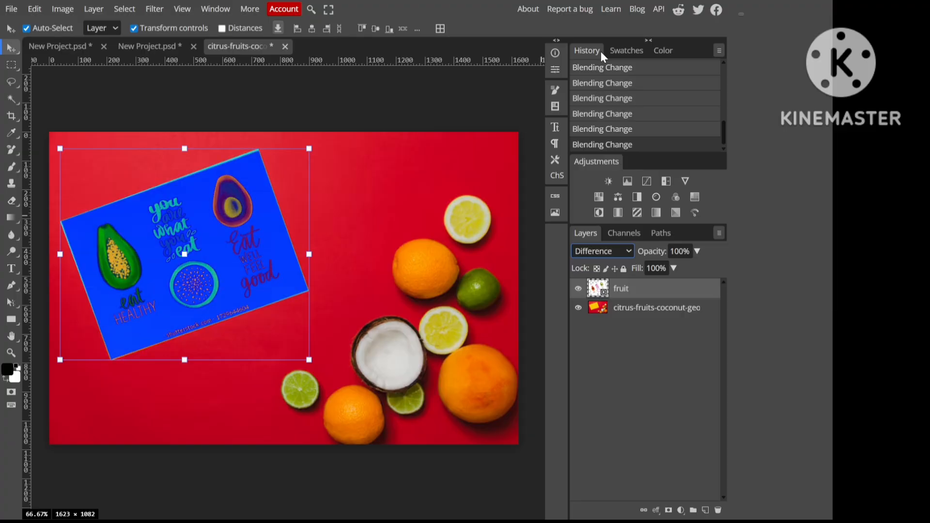
key(Up)
key(Up)
key(Up)
key(Up)
key(Up)
key(Up)
key(Up)
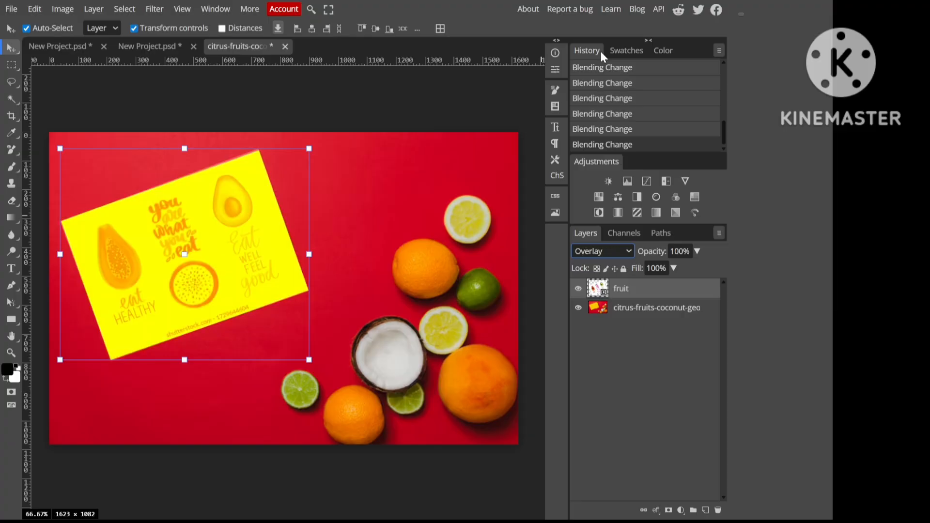
key(Up)
key(Up)
key(Up)
key(Up)
key(Up)
key(Up)
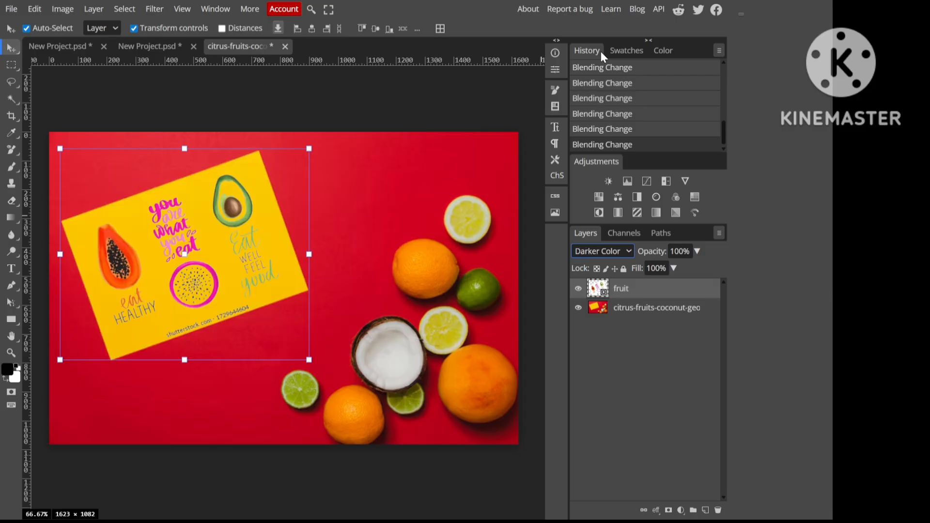
key(Up)
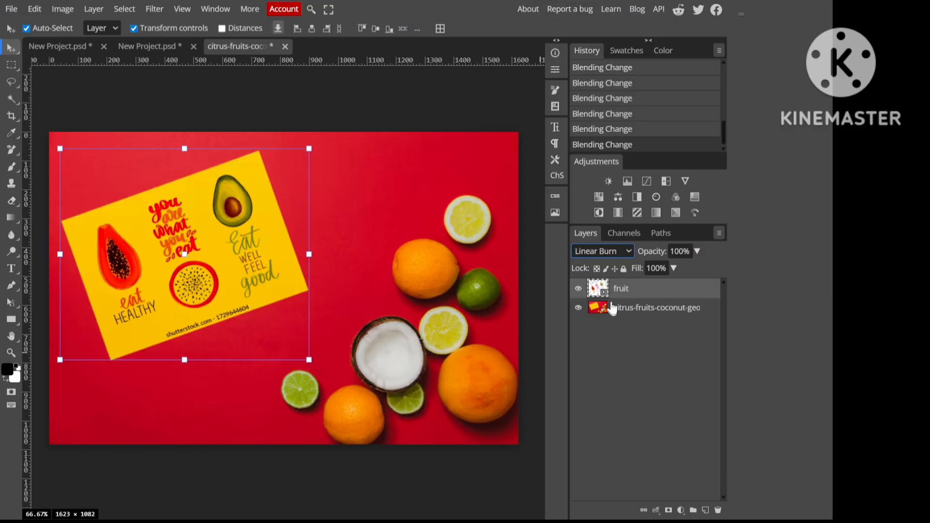
Step: Add a Vibrance adjustment layer clipped to the fruit layer, with vibrance 65 and saturation -3
click(682, 512)
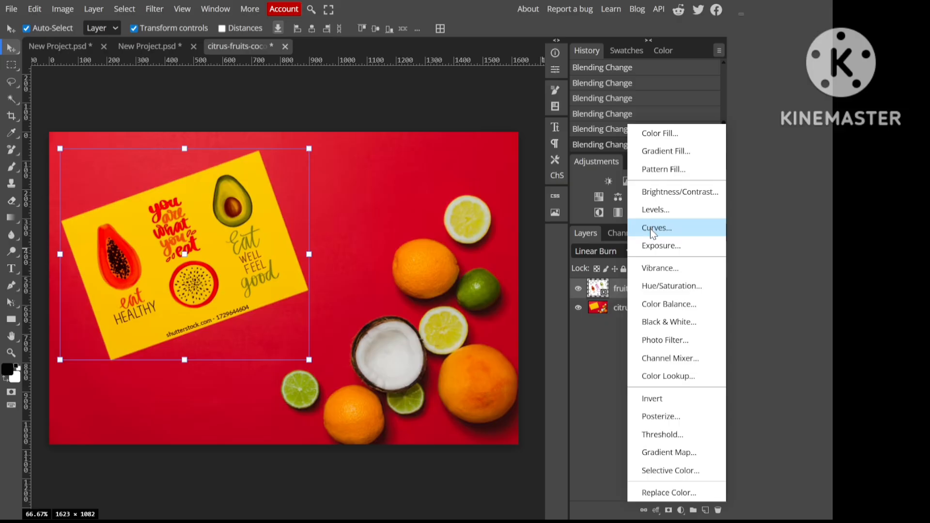
click(653, 268)
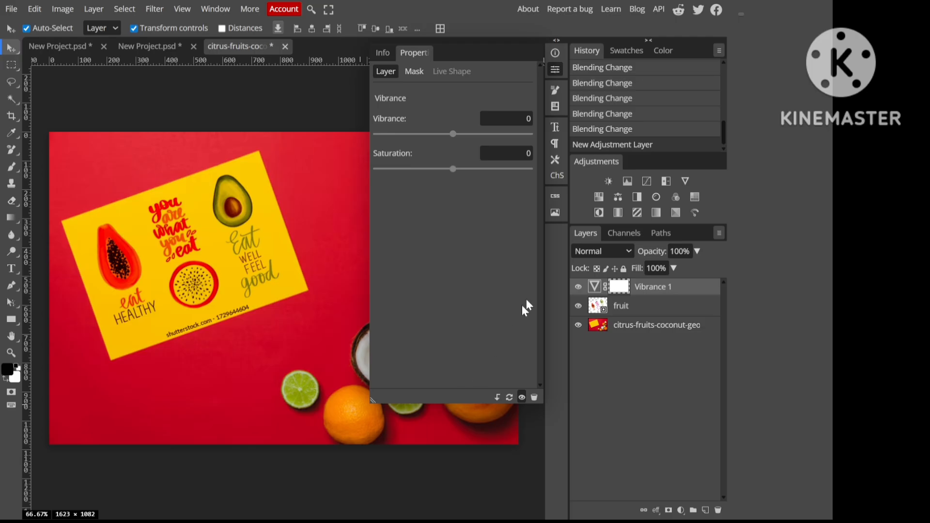
alt+click(590, 295)
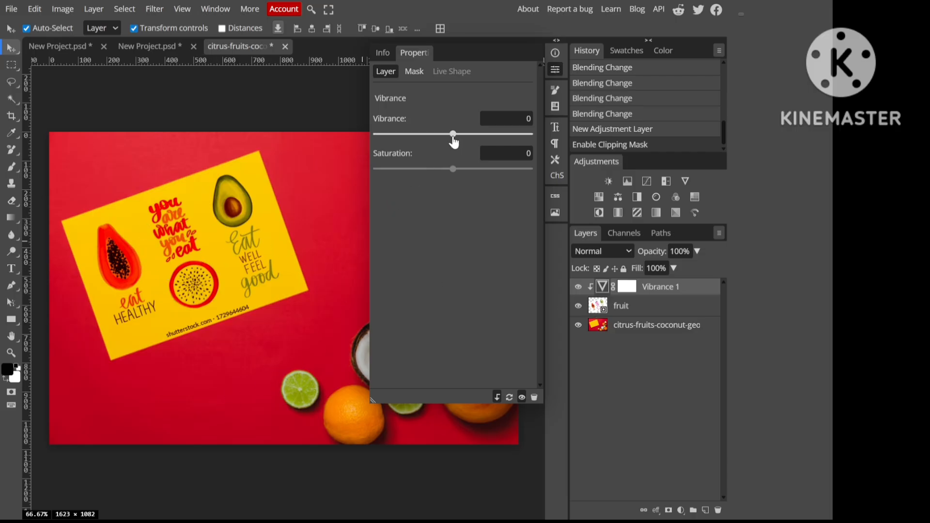
drag(454, 136, 503, 139)
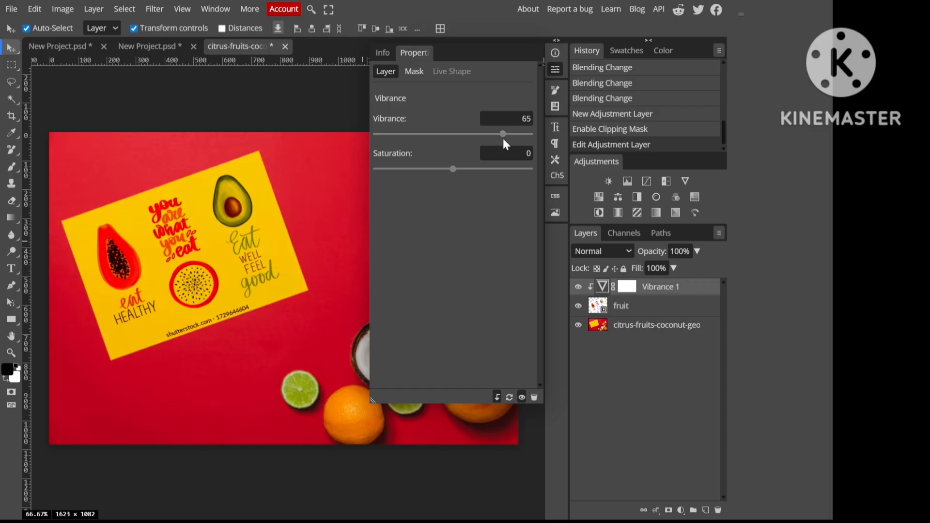
mouse_move(452, 174)
mouse_down()
mouse_move(384, 173)
mouse_move(453, 176)
mouse_up()
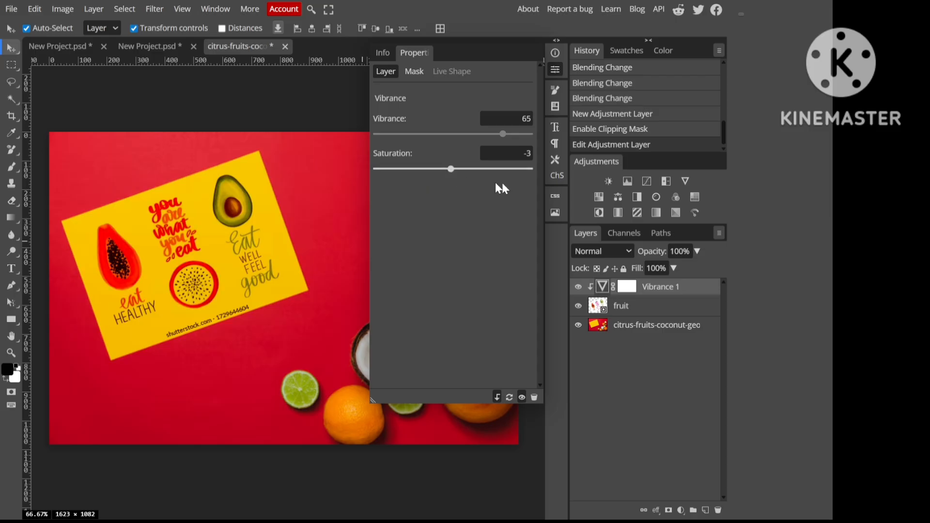
click(556, 69)
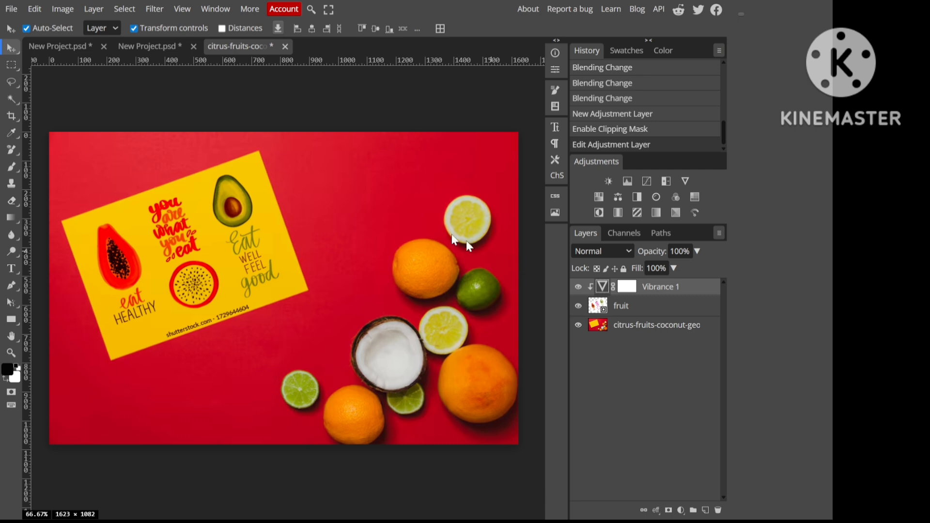
Step: Save and close the citrus Smart Object's contents, and switch to the motorcycle project
key(ctrl+s)
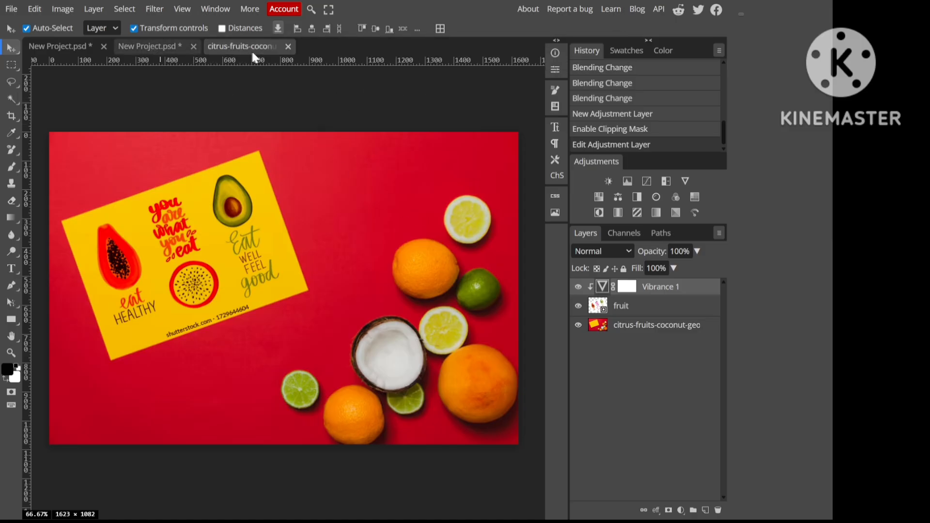
click(288, 46)
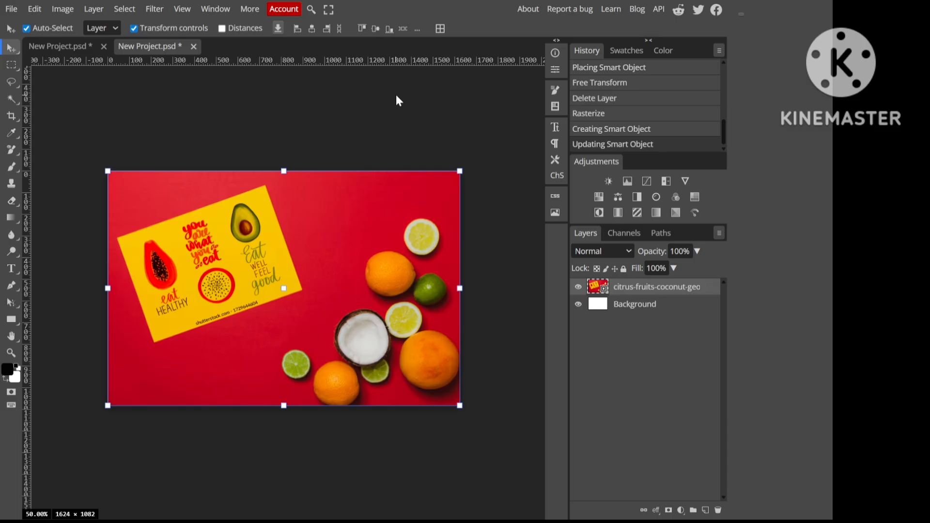
click(49, 47)
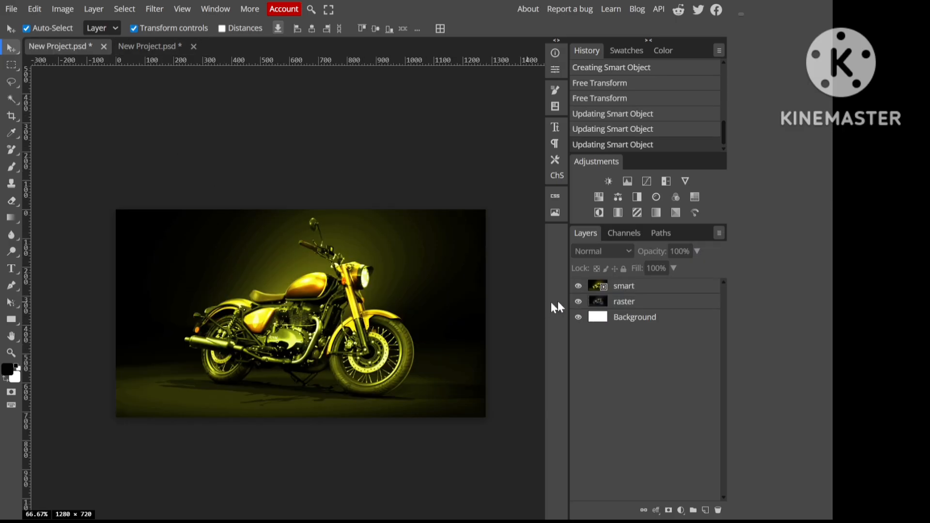
Step: Open the Camera Raw filter on the smart layer and set exposure to -0.8, contrast to 10, whites to 31 and texture to 11
click(624, 290)
click(155, 8)
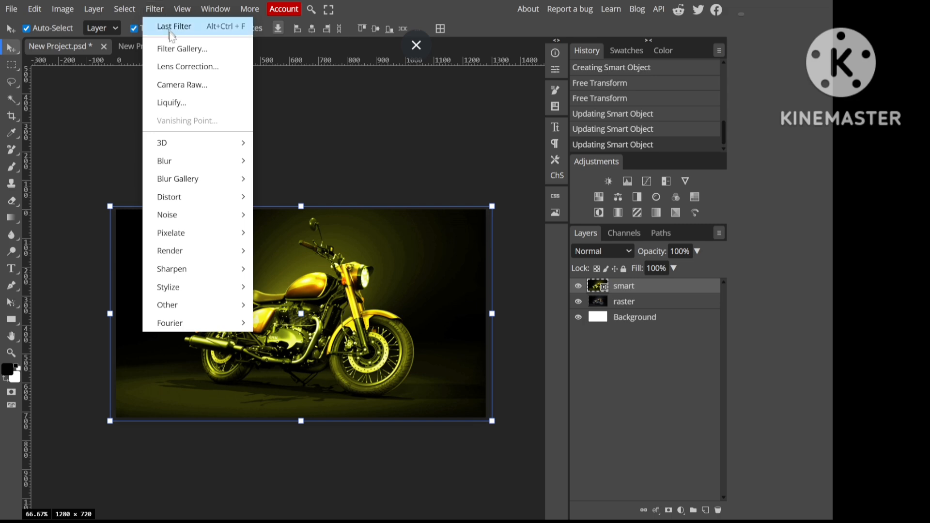
click(179, 86)
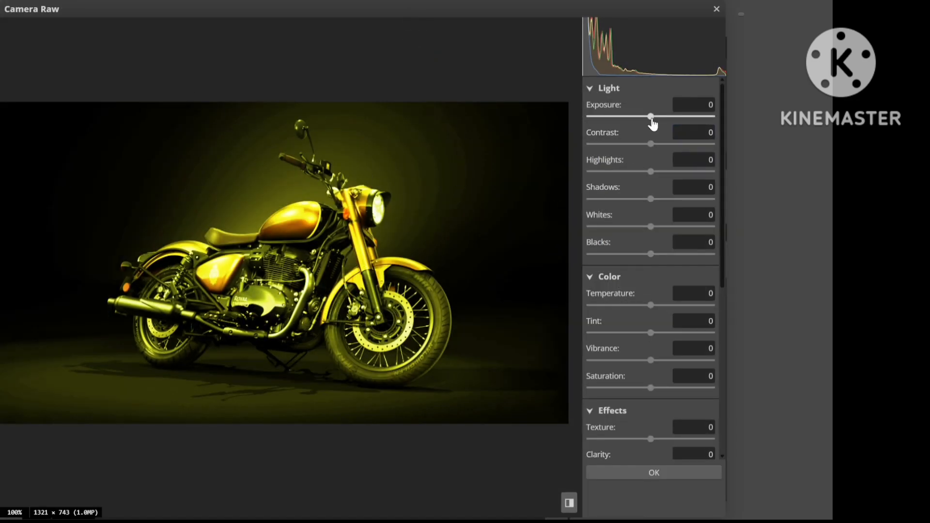
drag(652, 120, 659, 150)
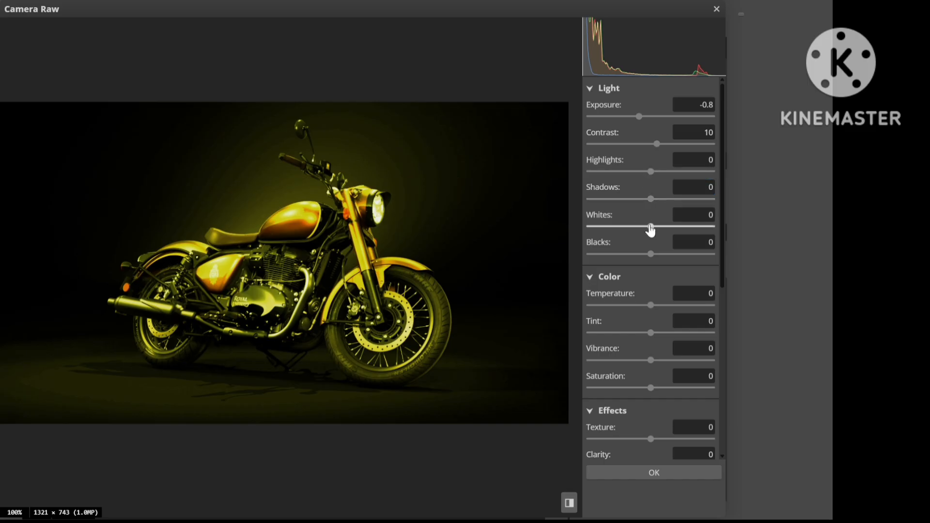
drag(651, 230, 671, 230)
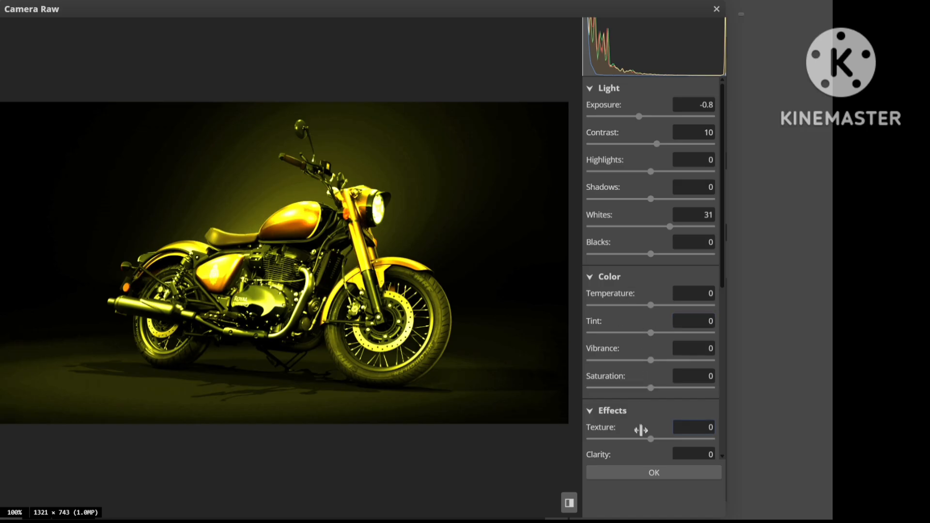
drag(649, 441, 723, 425)
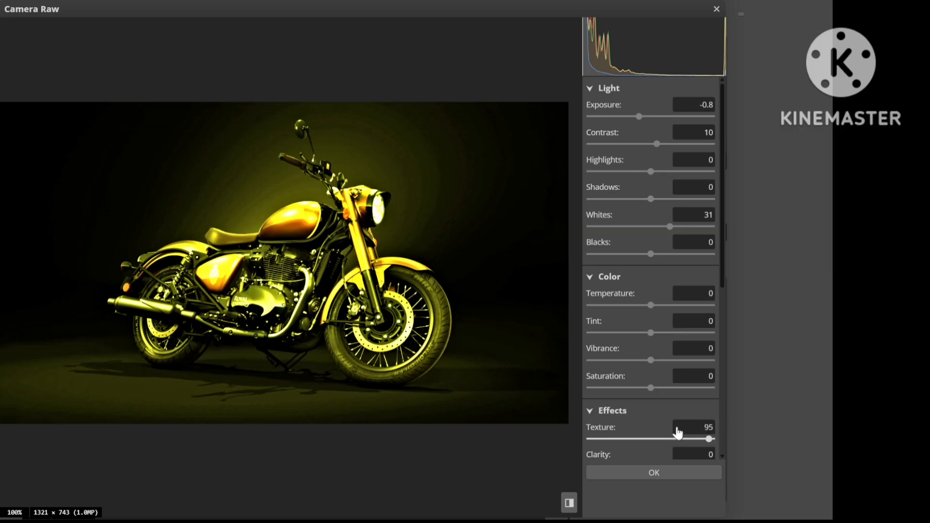
click(657, 439)
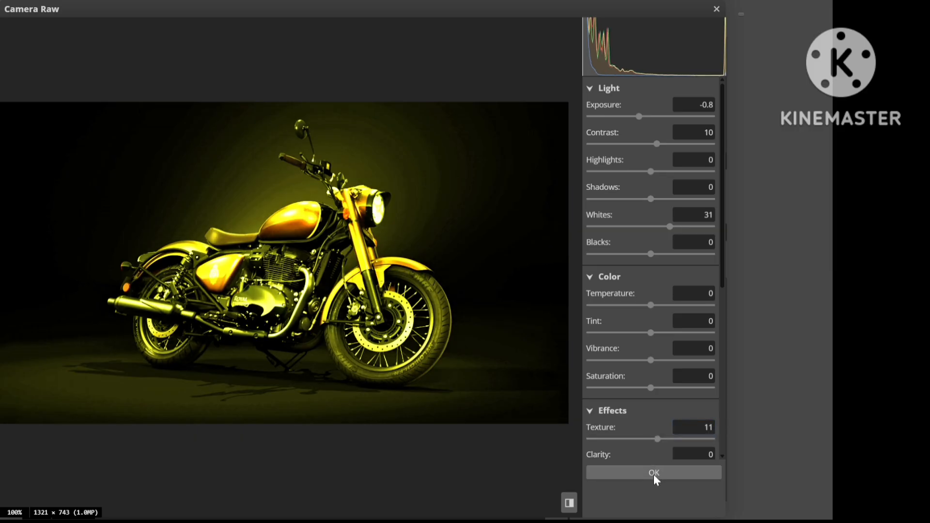
Step: Set the Camera Raw clarity to 41 and texture to 5
click(723, 452)
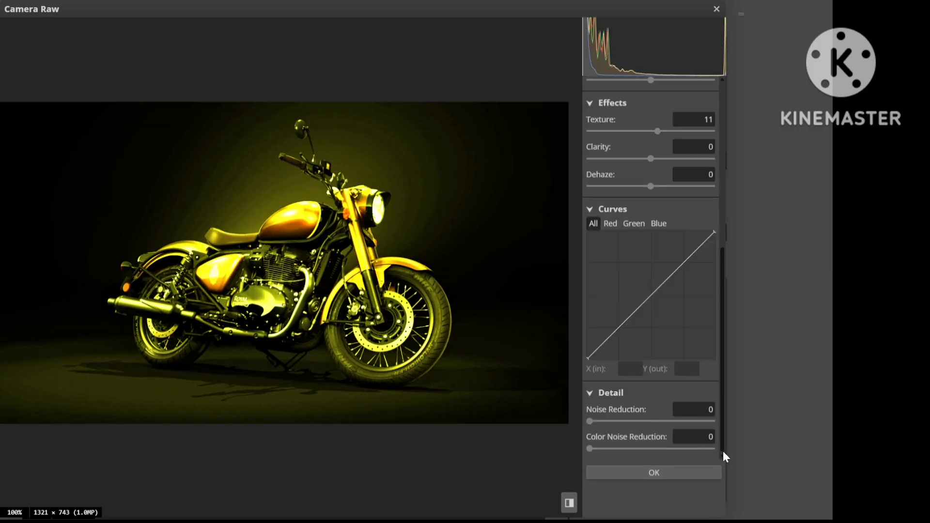
click(653, 159)
click(699, 159)
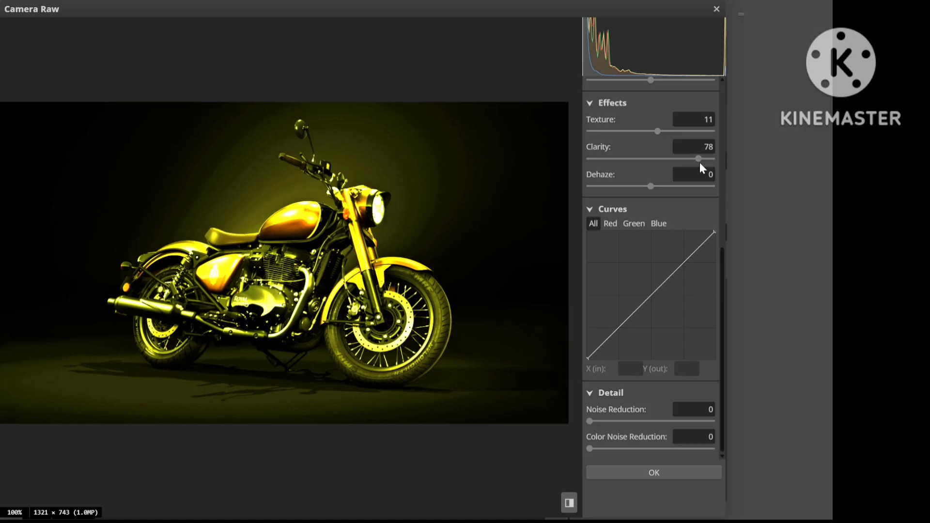
drag(698, 159, 654, 135)
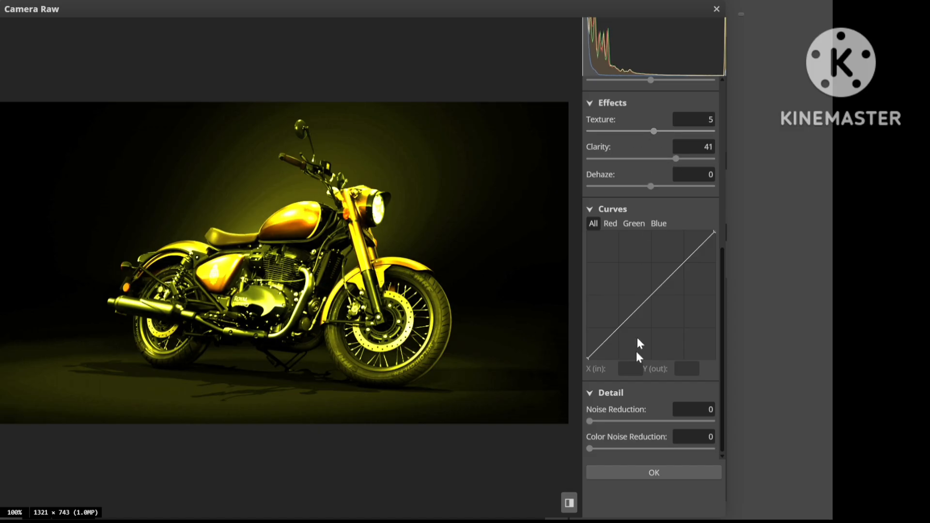
Step: Set the Camera Raw whites to 7, contrast to 30 and exposure to -1, apply the filter and deselect the layer
click(723, 80)
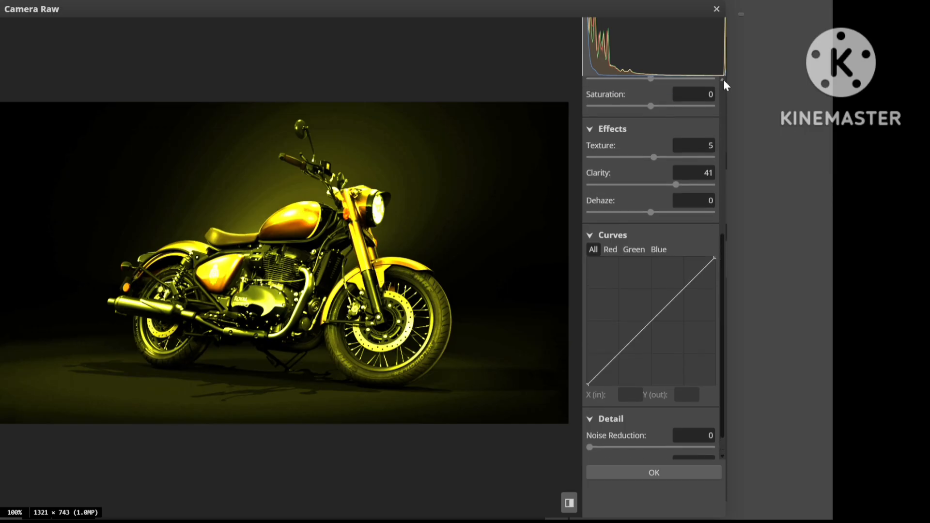
drag(723, 79, 723, 80)
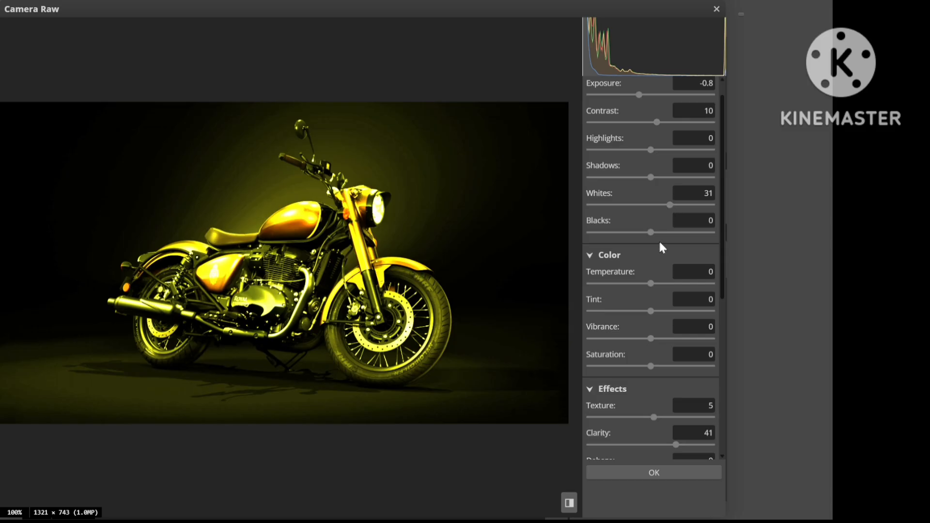
drag(670, 210, 656, 211)
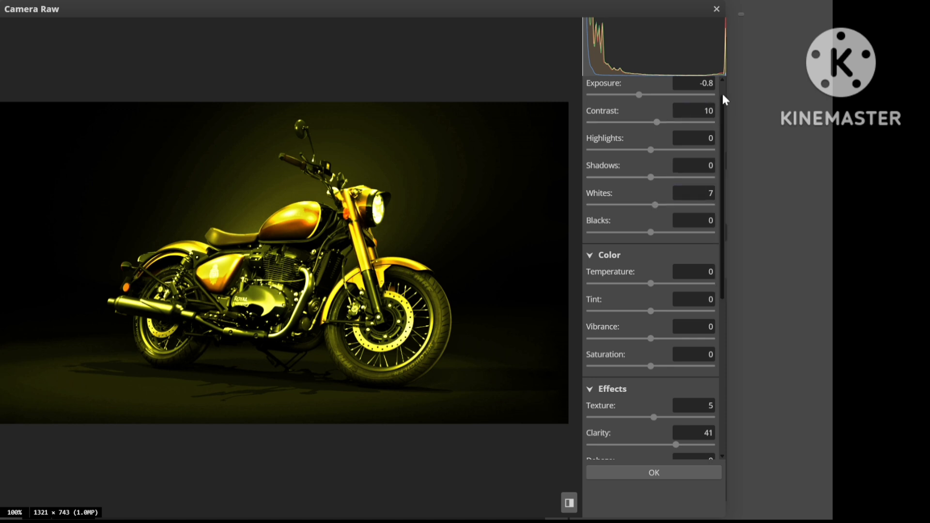
scroll(723, 95, up, 1)
scroll(722, 95, up, 3)
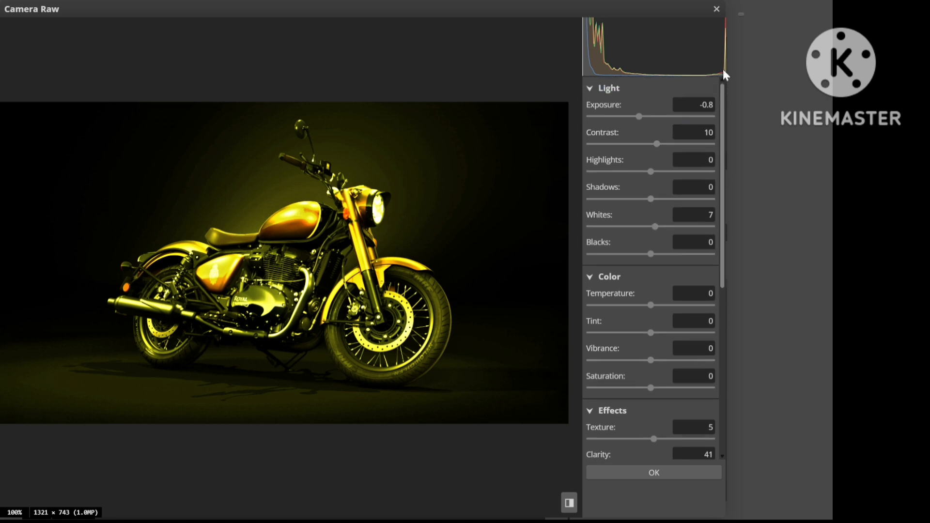
mouse_move(657, 147)
mouse_down()
mouse_move(632, 147)
mouse_move(668, 146)
mouse_up()
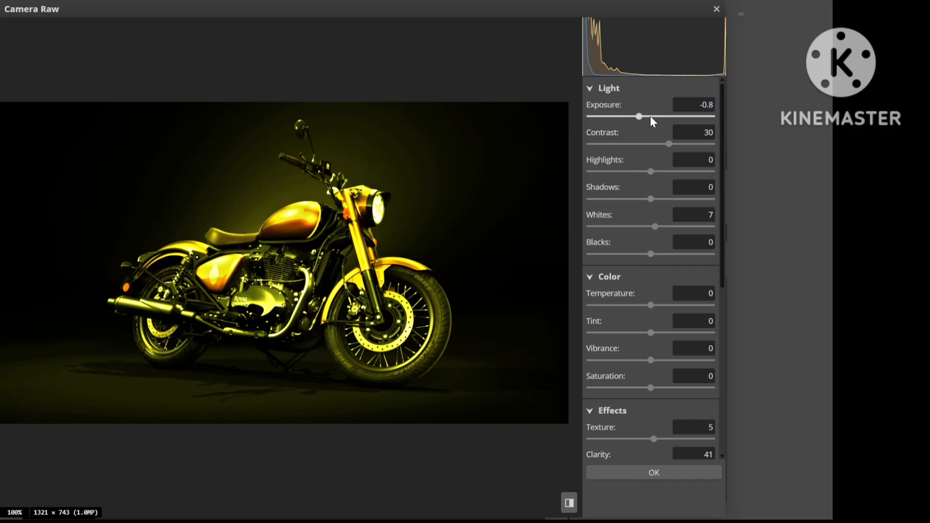
mouse_move(640, 118)
mouse_down()
mouse_move(675, 118)
mouse_move(627, 121)
mouse_move(636, 121)
mouse_up()
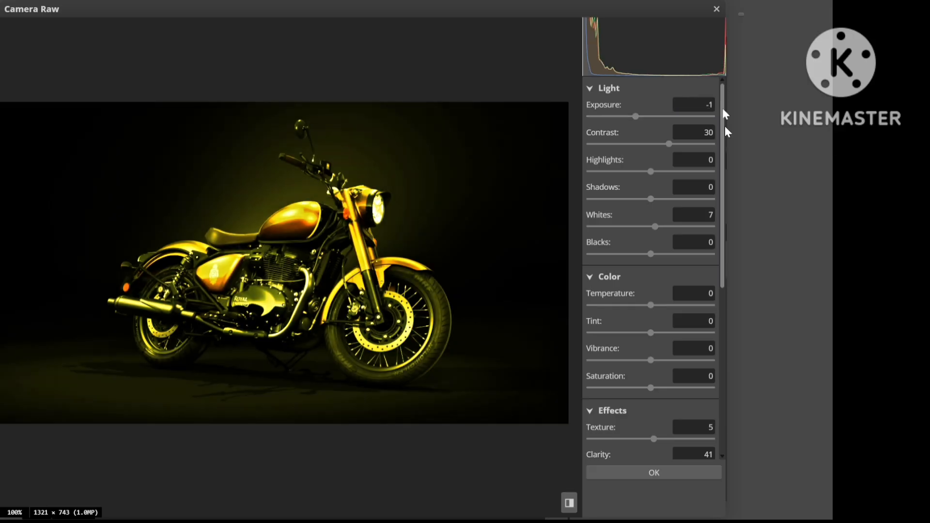
click(654, 474)
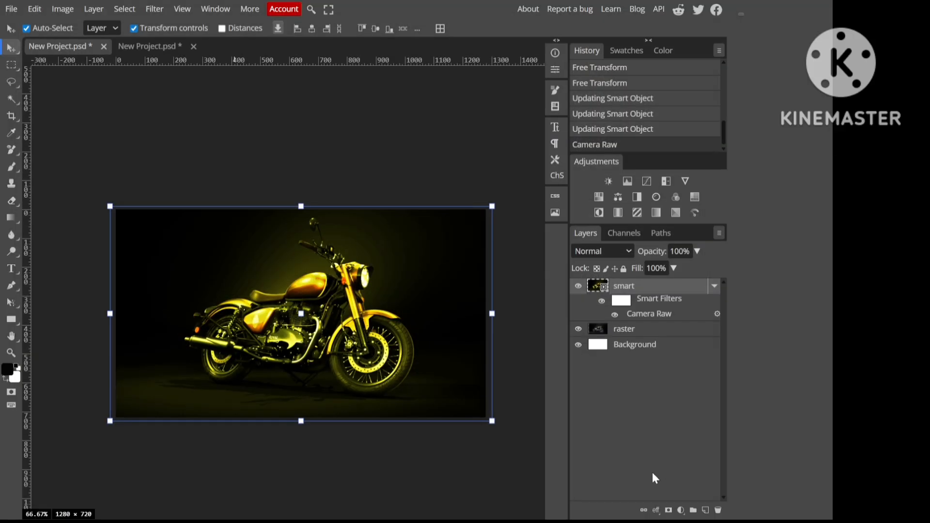
click(361, 124)
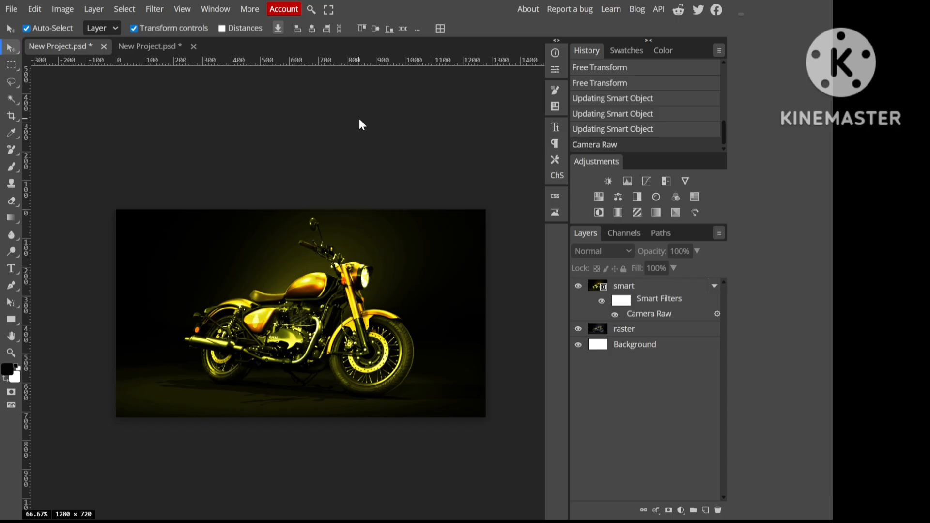